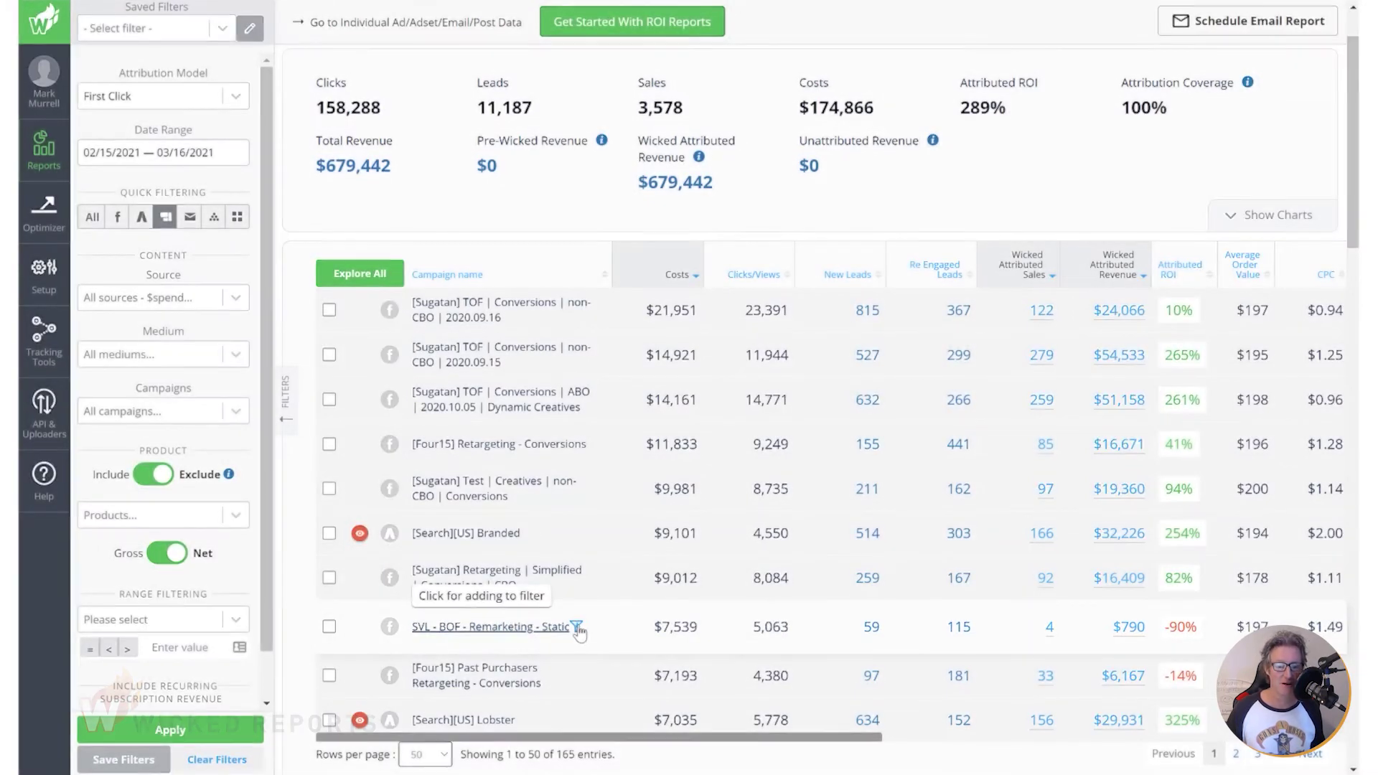
# Review the attribution model options and check the first and last click dates of the SVL - BOF - Remarketing - Static campaign
pyautogui.click(236, 94)
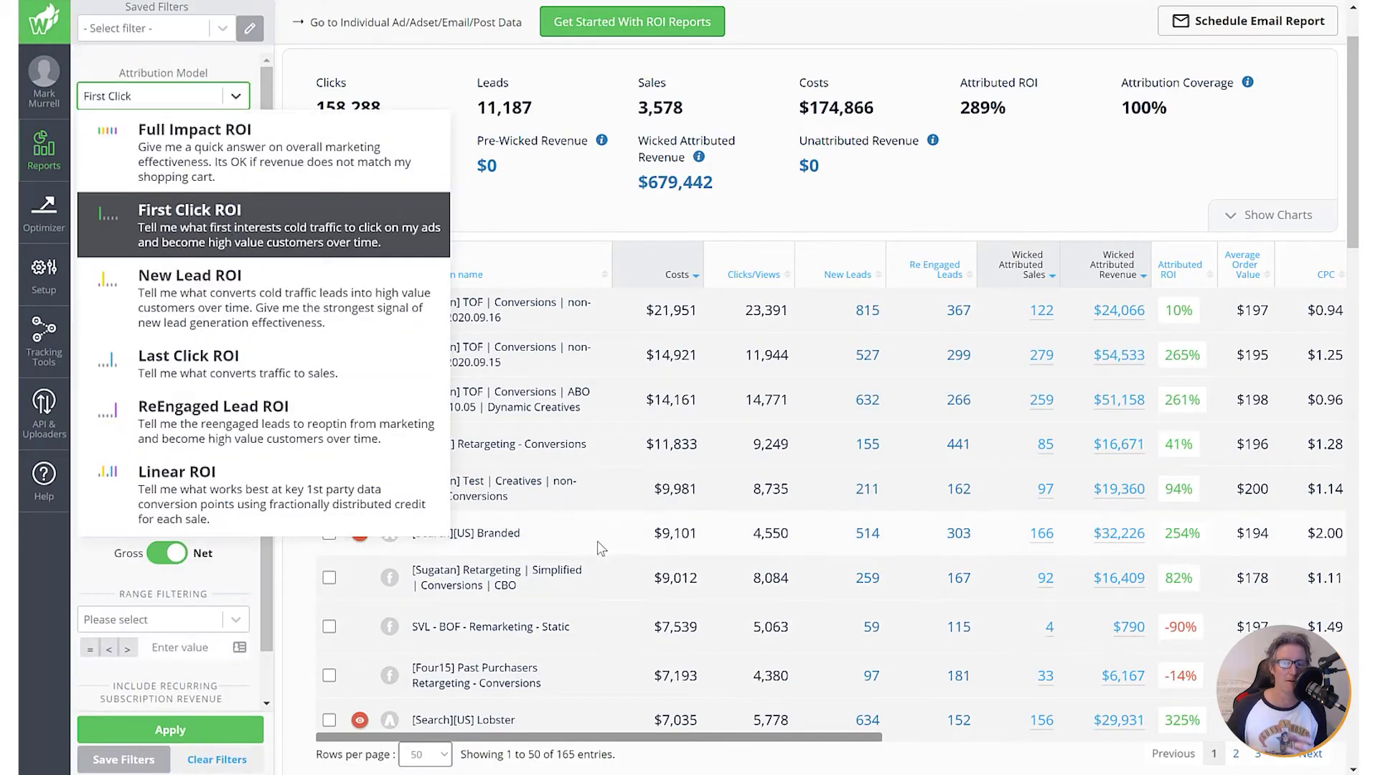
pyautogui.click(628, 638)
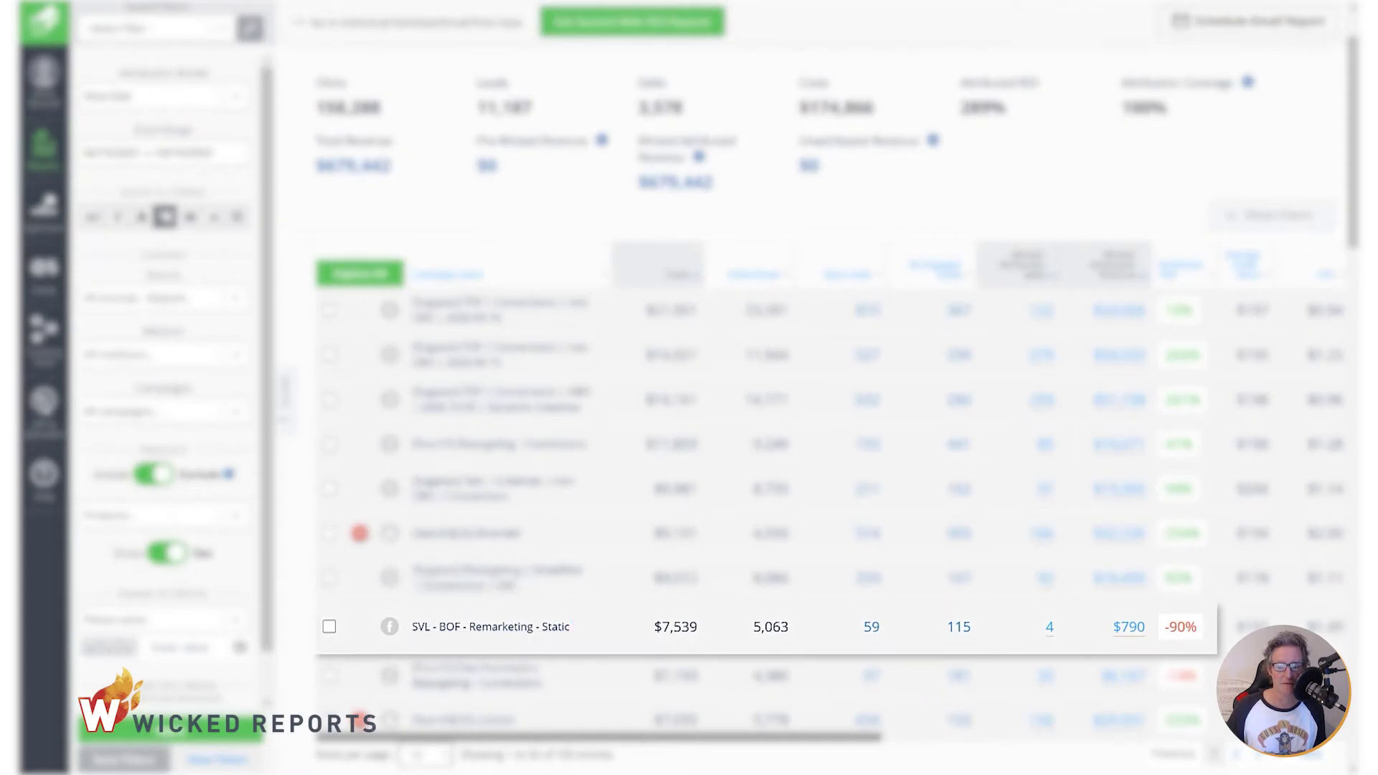
pyautogui.moveTo(727, 739); pyautogui.dragTo(1125, 754)
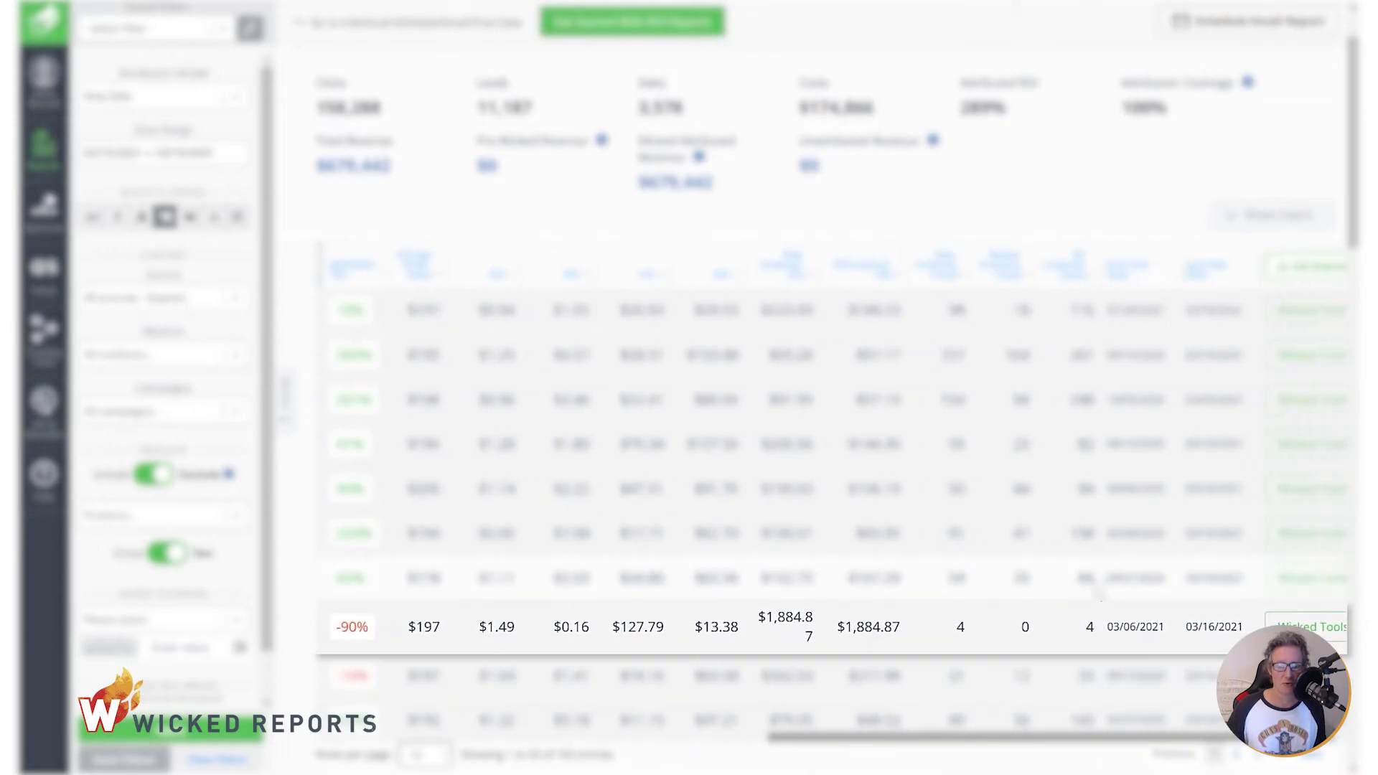
pyautogui.moveTo(1104, 632); pyautogui.dragTo(1242, 627)
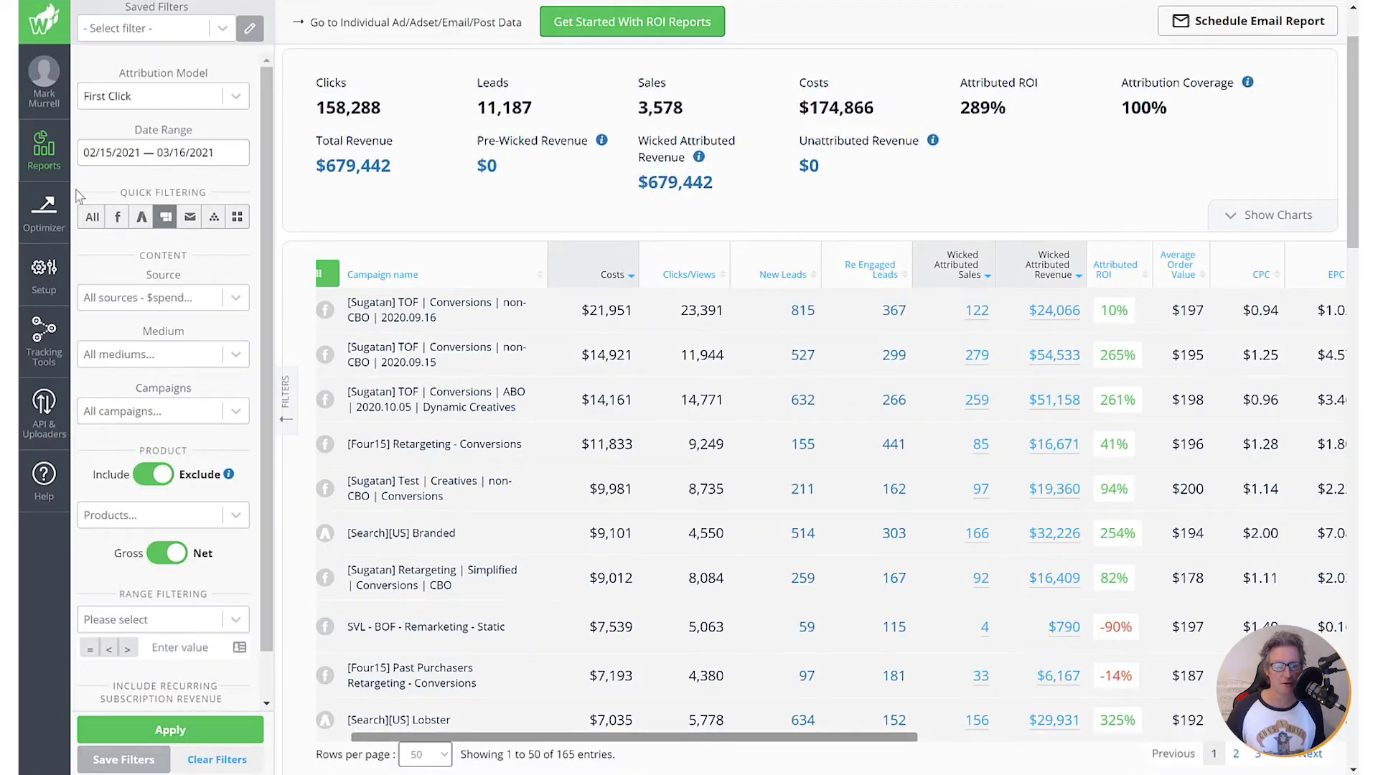
# Open the Predictive Behaviors report and check the forecasted campaign evaluation time
pyautogui.moveTo(47, 145)
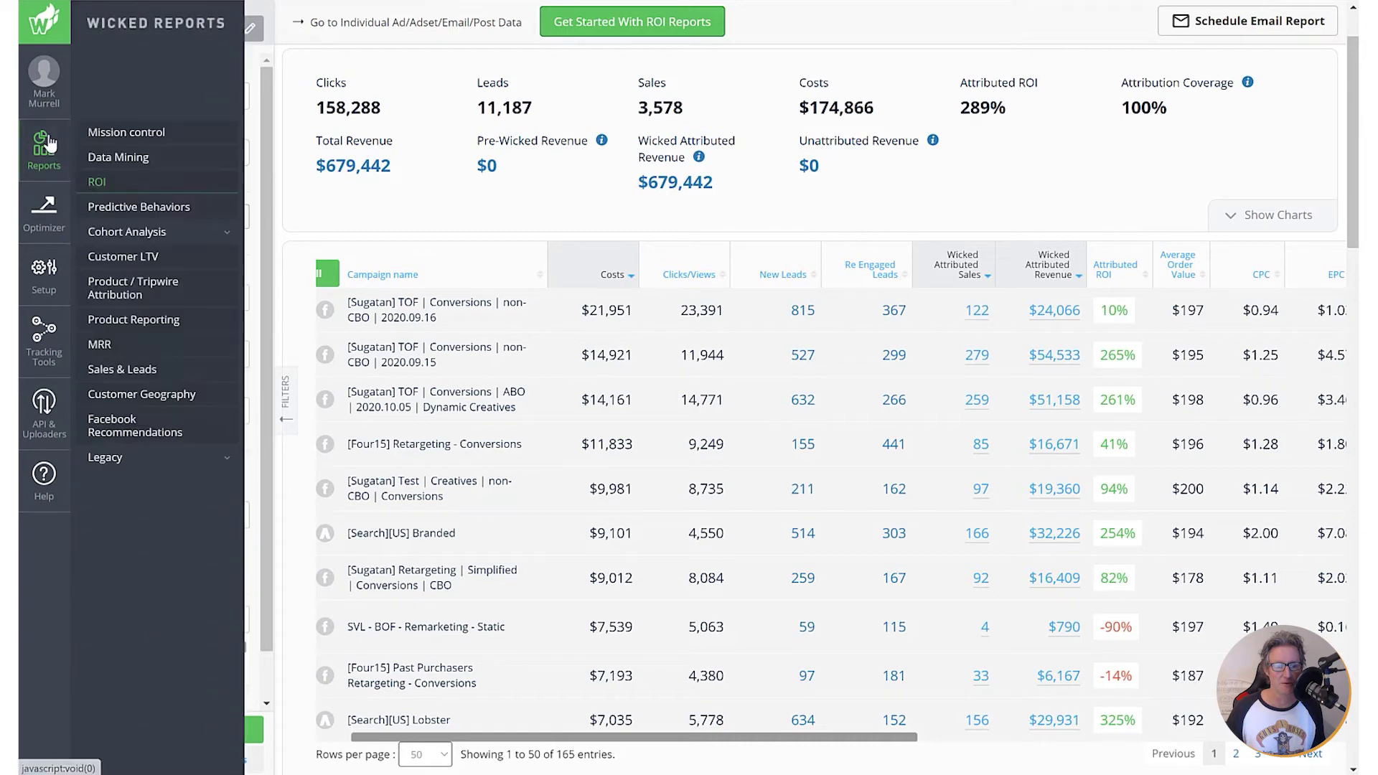
pyautogui.click(111, 221)
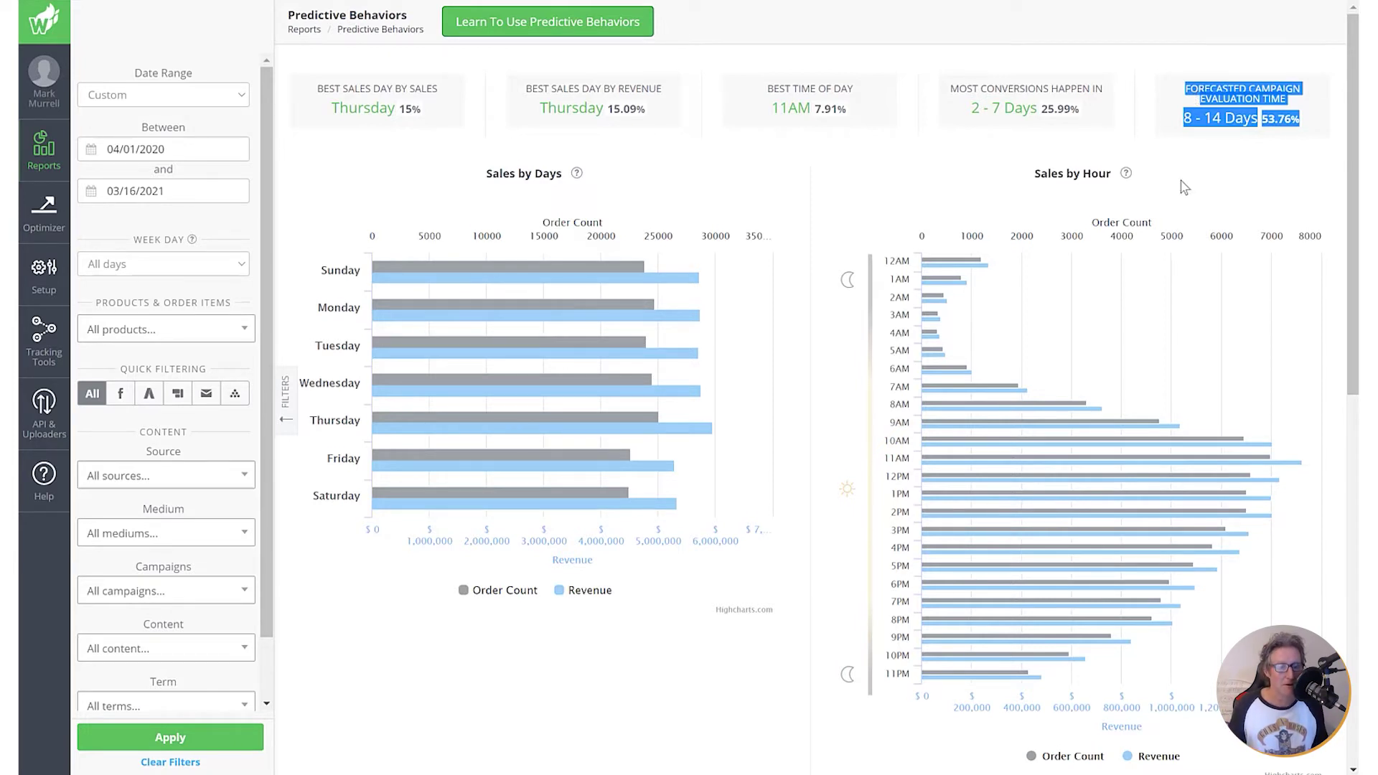
pyautogui.scroll(-1, 1182, 185)
pyautogui.scroll(1, 1183, 185)
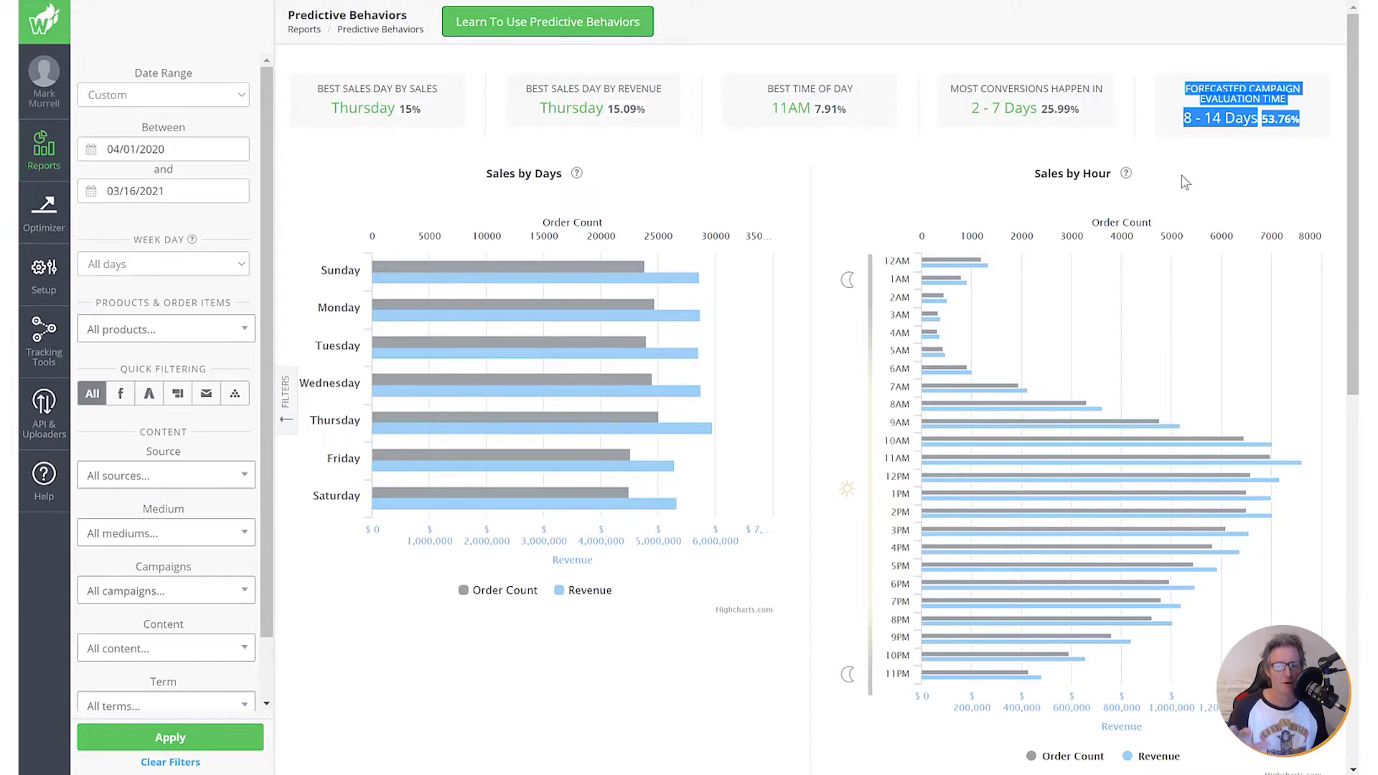
pyautogui.scroll(-3, 1185, 183)
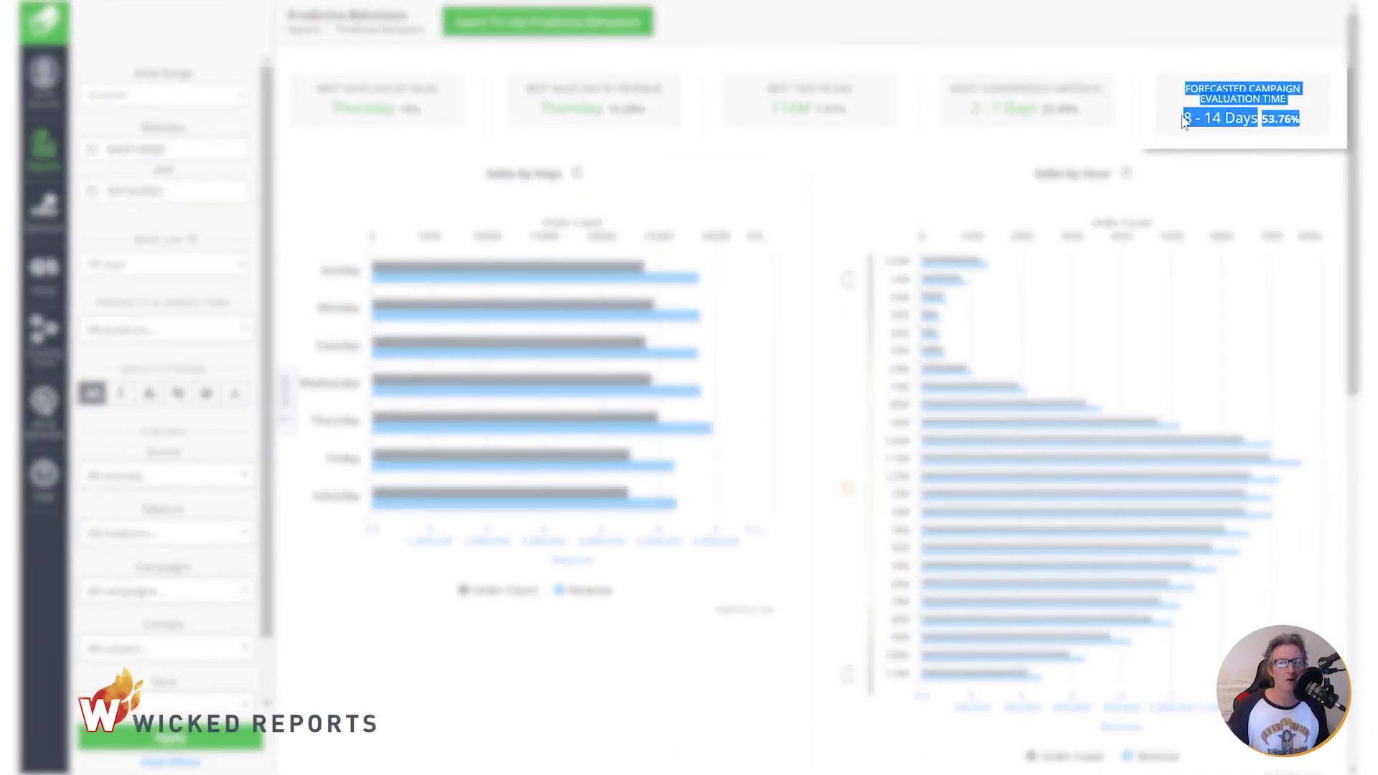
pyautogui.moveTo(1182, 119); pyautogui.dragTo(1258, 119)
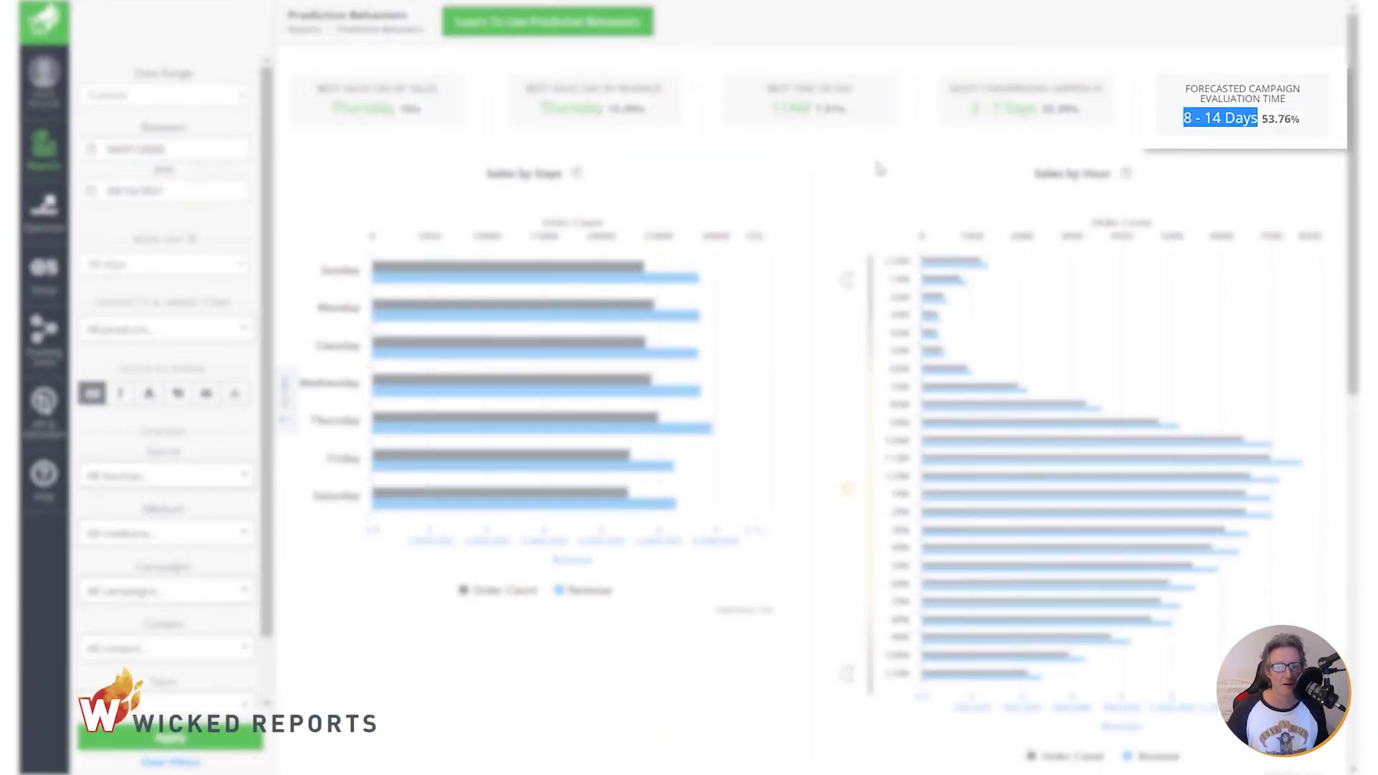
# Examine the Sales Velocity breakdown in the Predictive Behaviors report, focusing on the 8 - 14 Days row
pyautogui.scroll(-10, 876, 180)
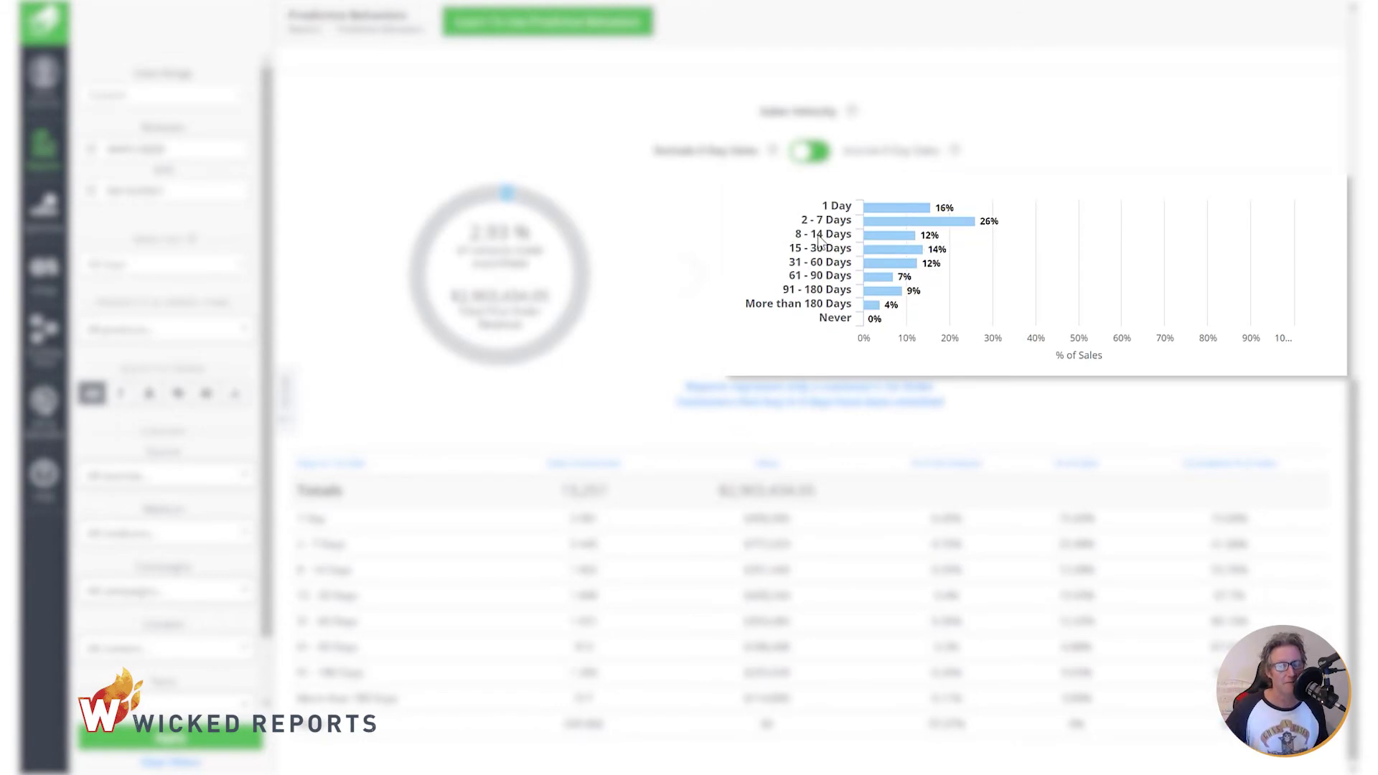
pyautogui.moveTo(296, 572); pyautogui.dragTo(352, 568)
pyautogui.click(316, 570)
pyautogui.click(312, 568)
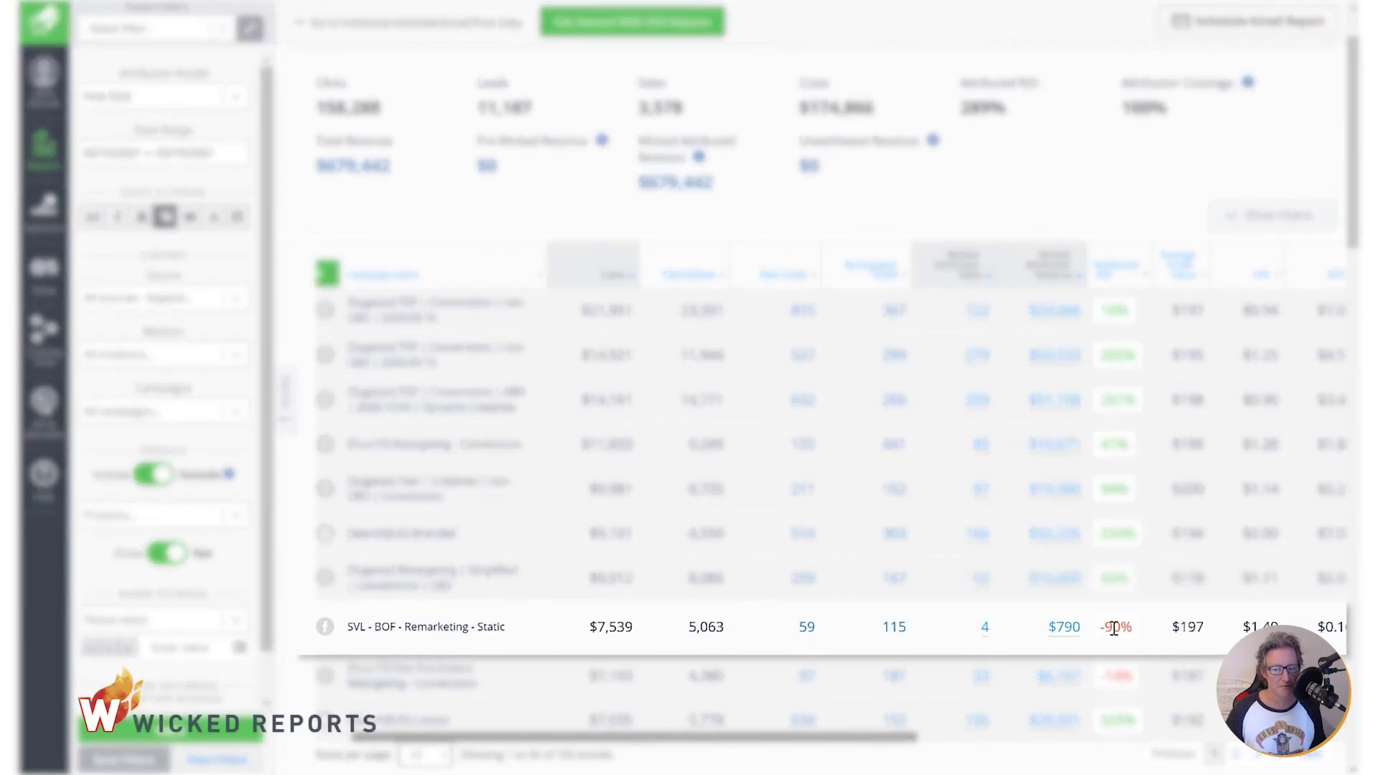
# Check the attributed ROI of SVL - BOF - Remarketing - Static in the ROI report and filter the report to that campaign
pyautogui.moveTo(1133, 627); pyautogui.dragTo(1101, 628)
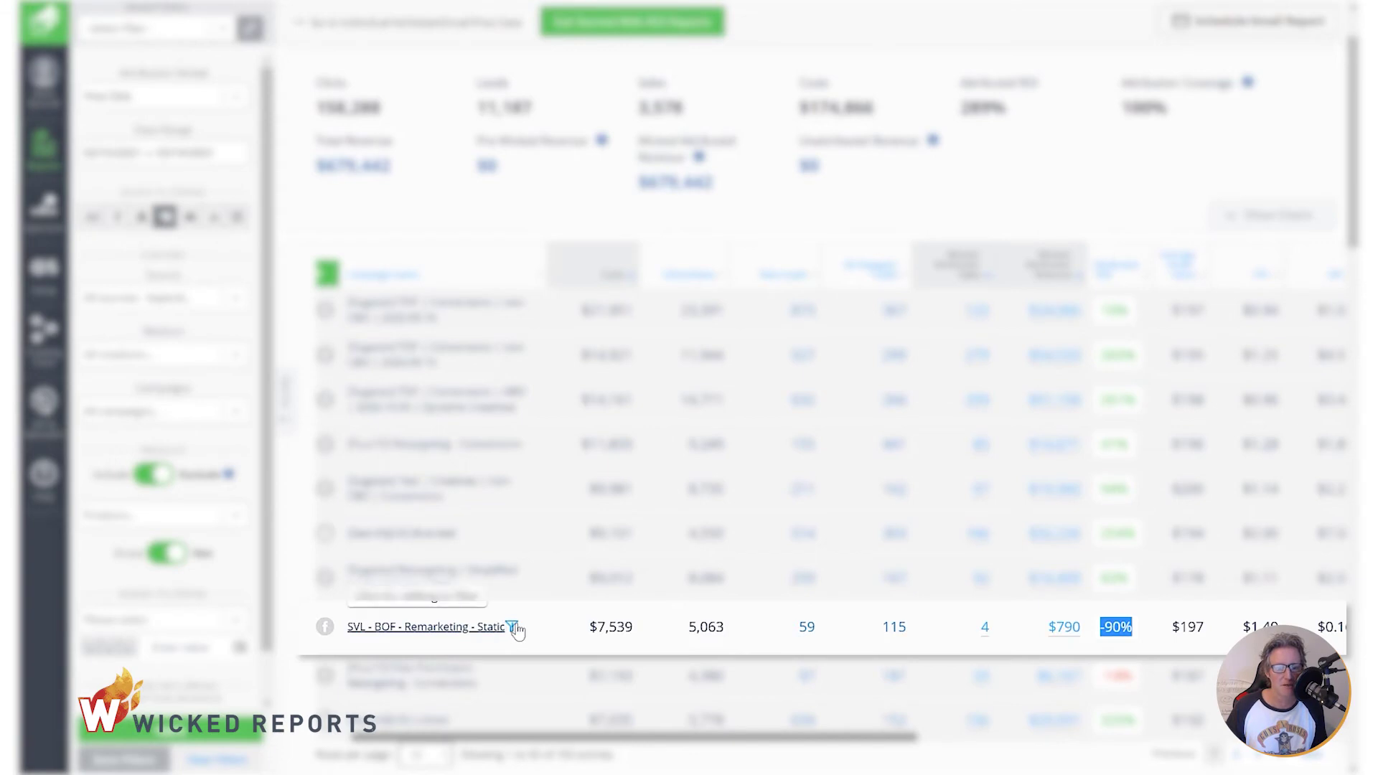
pyautogui.click(512, 627)
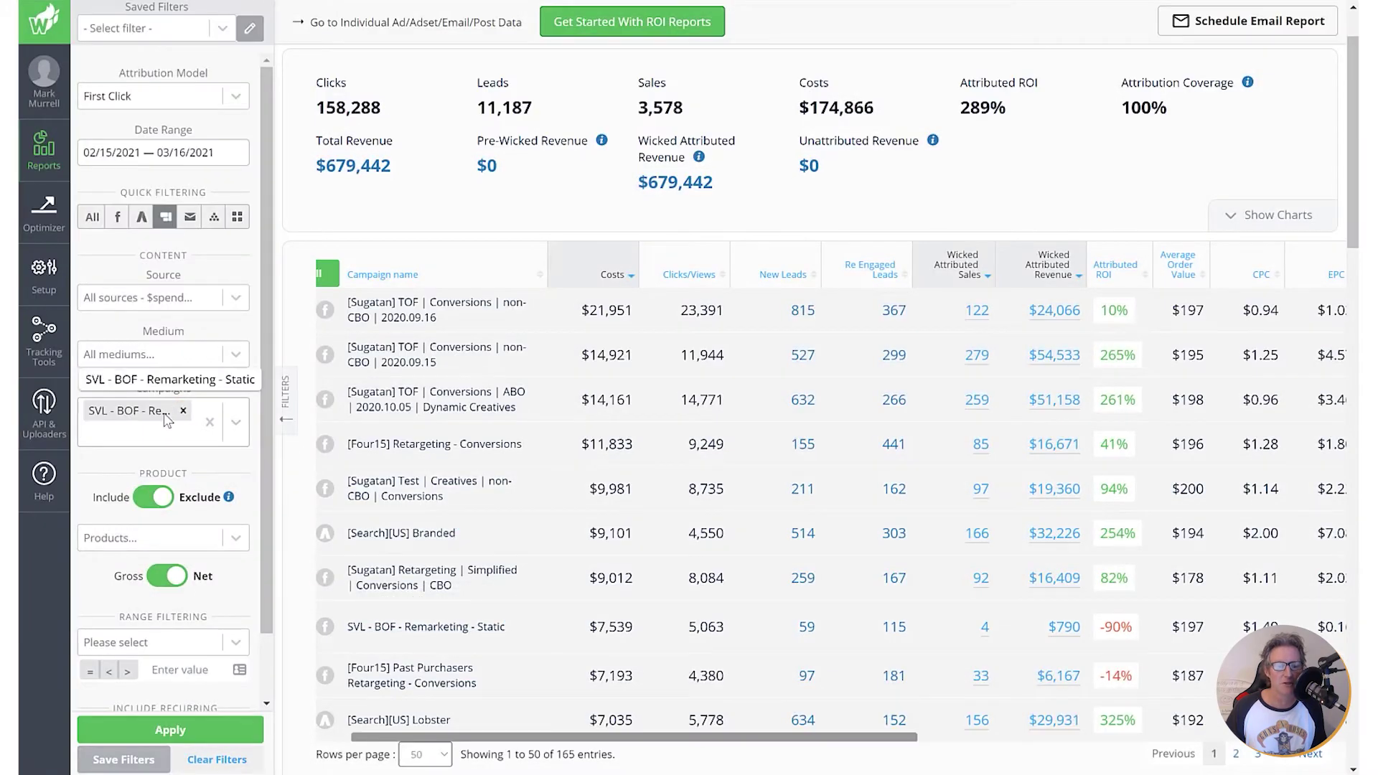
pyautogui.click(186, 730)
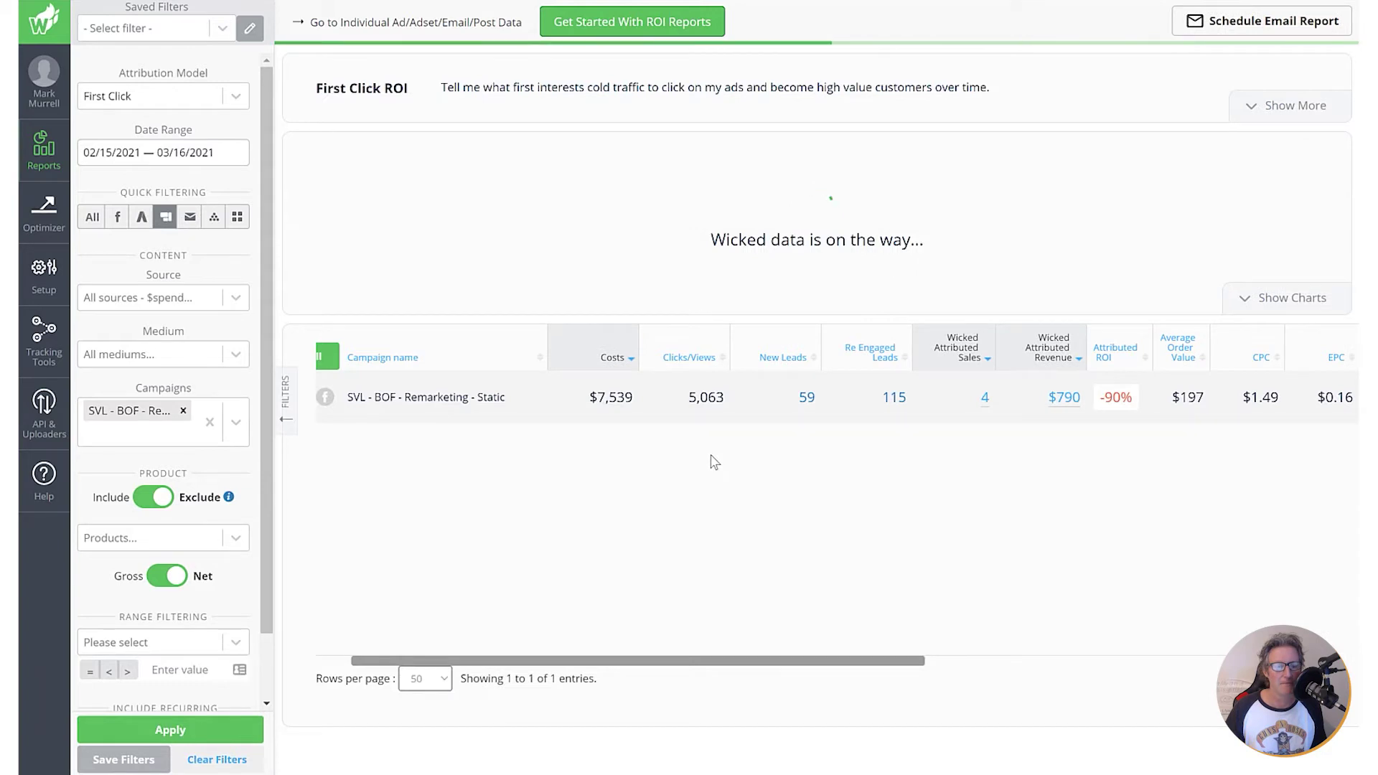
# Apply the Linear ROI attribution model to the filtered report and check the campaign's attributed ROI
pyautogui.click(236, 96)
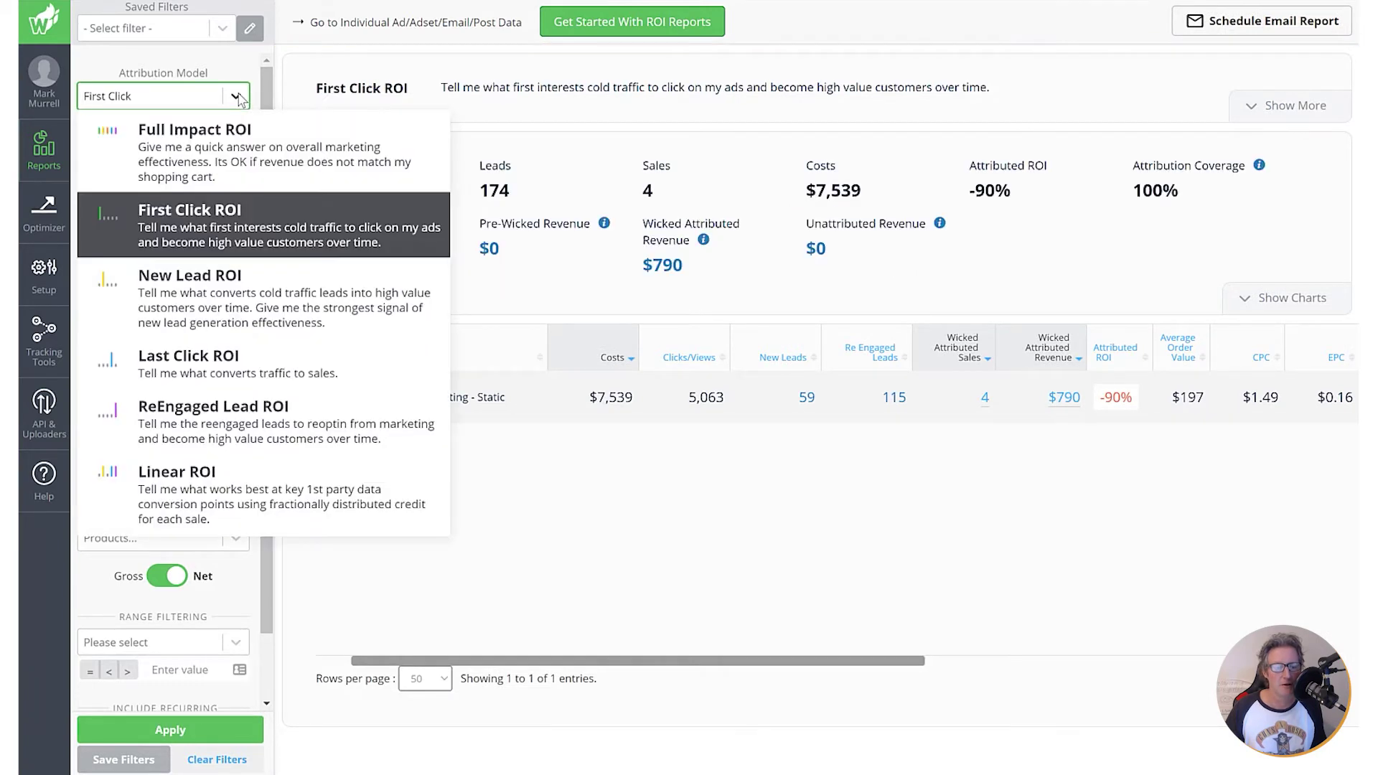
pyautogui.click(136, 477)
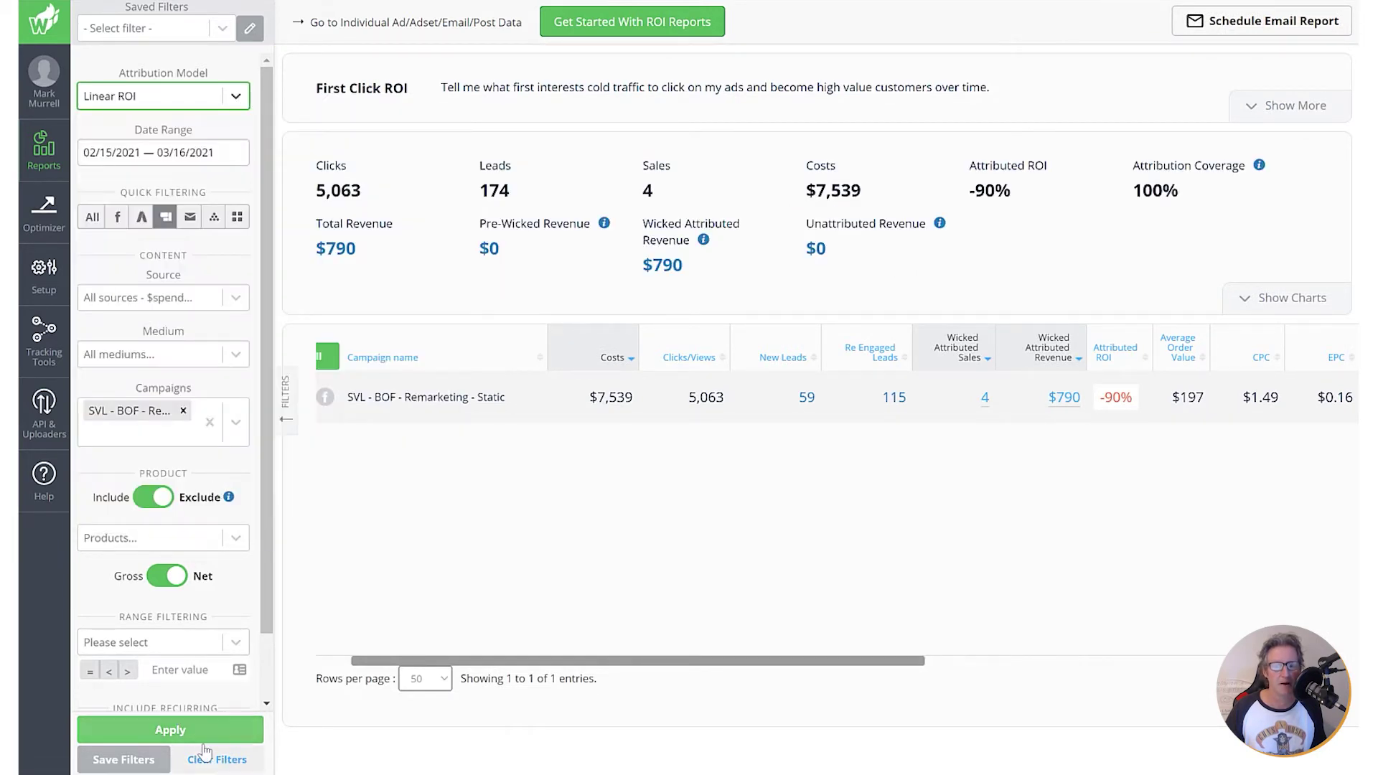
pyautogui.click(203, 734)
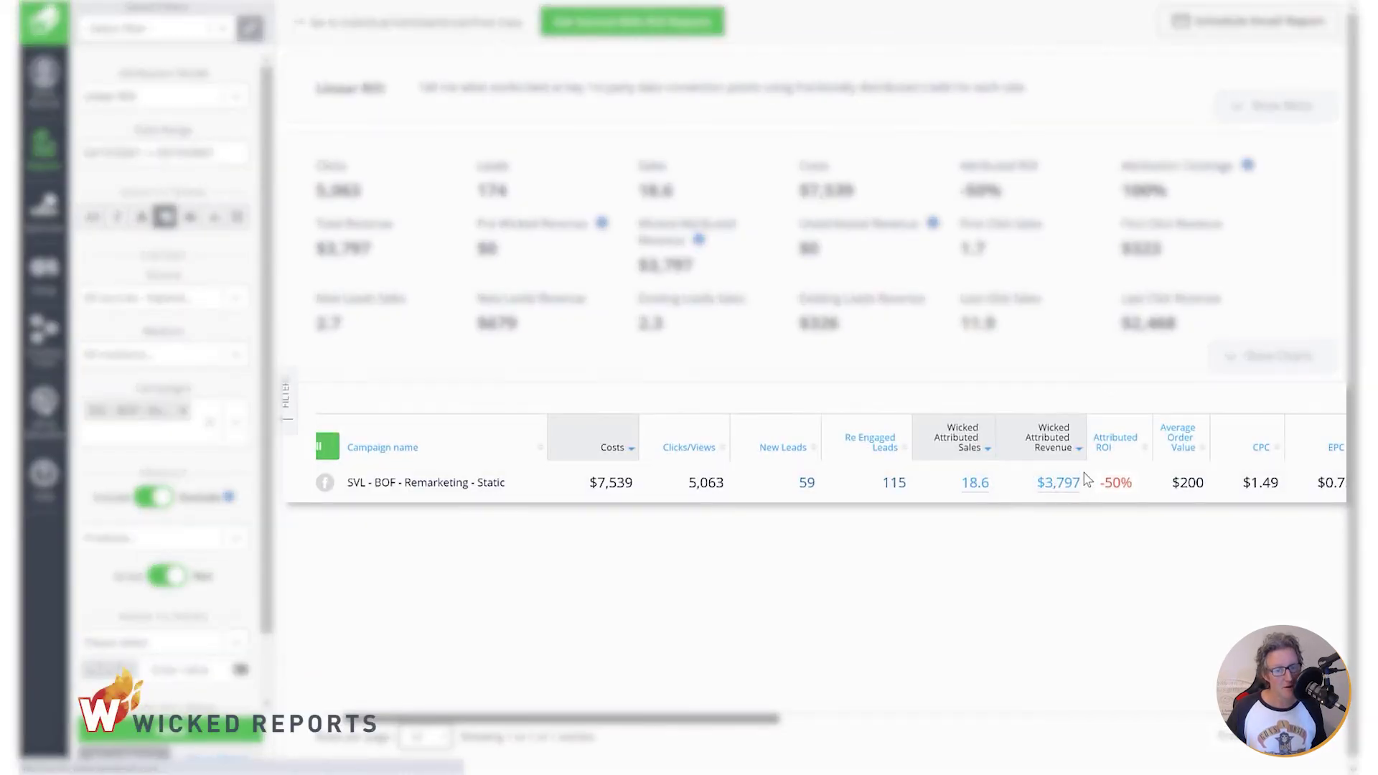
pyautogui.moveTo(1089, 489); pyautogui.dragTo(1131, 495)
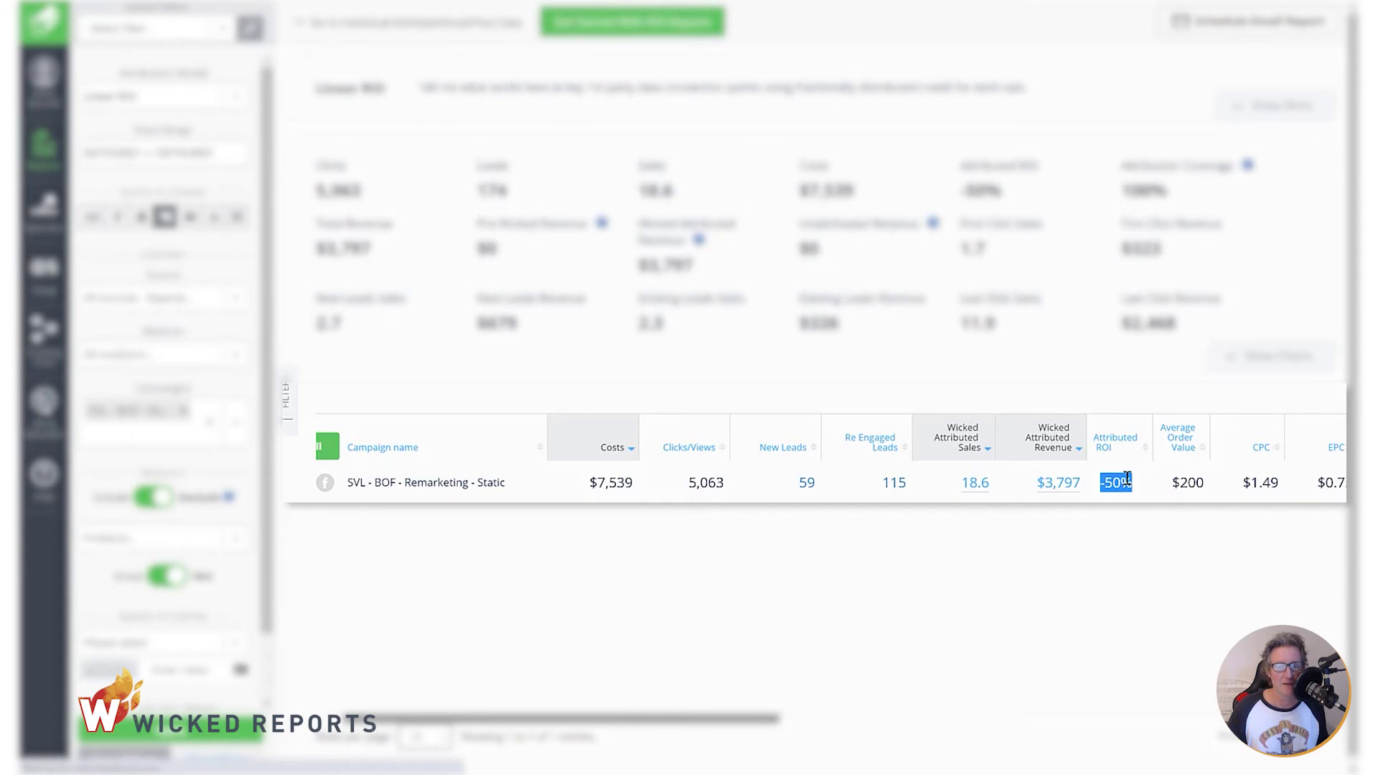
# Compare the First Click Sales, New Leads Sales and Last Click Sales in the Linear ROI summary
pyautogui.moveTo(960, 223); pyautogui.dragTo(988, 260)
pyautogui.click(994, 256)
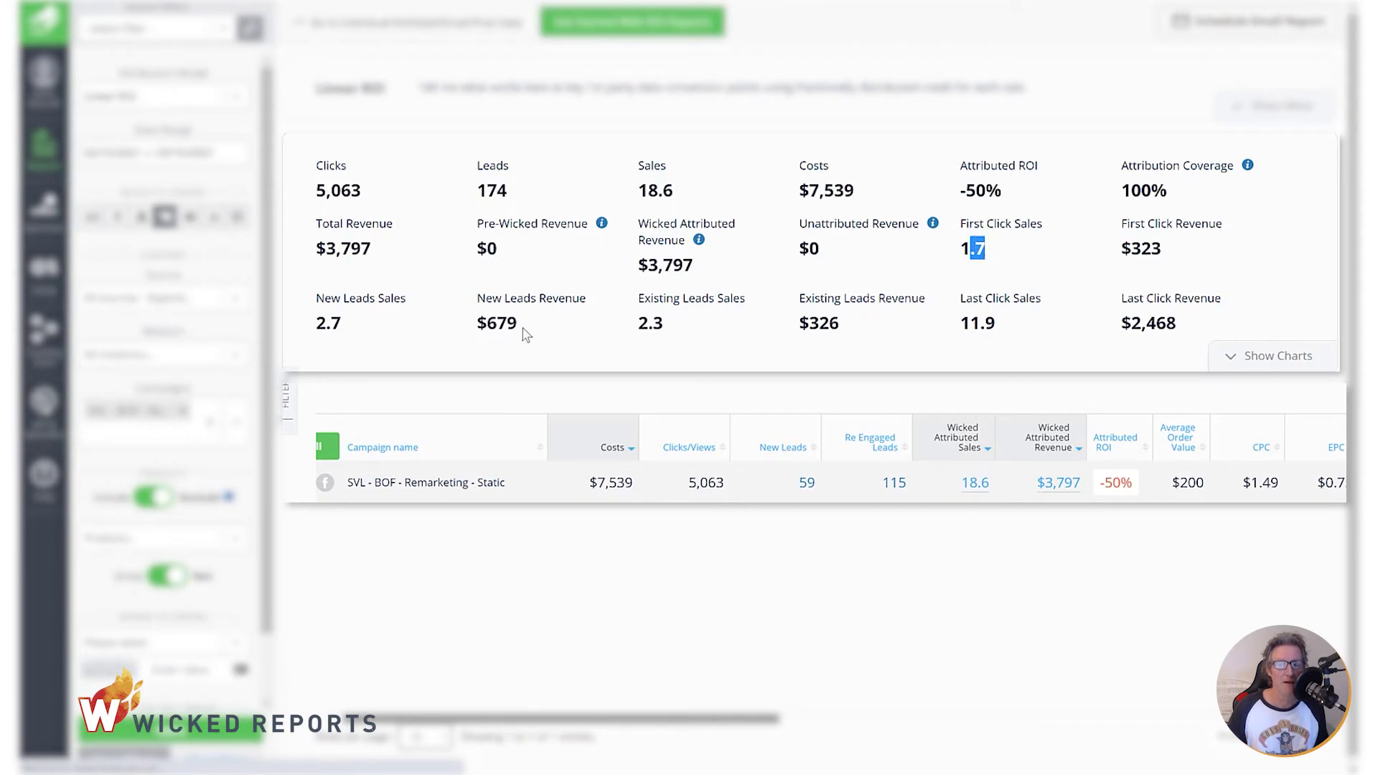
pyautogui.moveTo(316, 327); pyautogui.dragTo(346, 328)
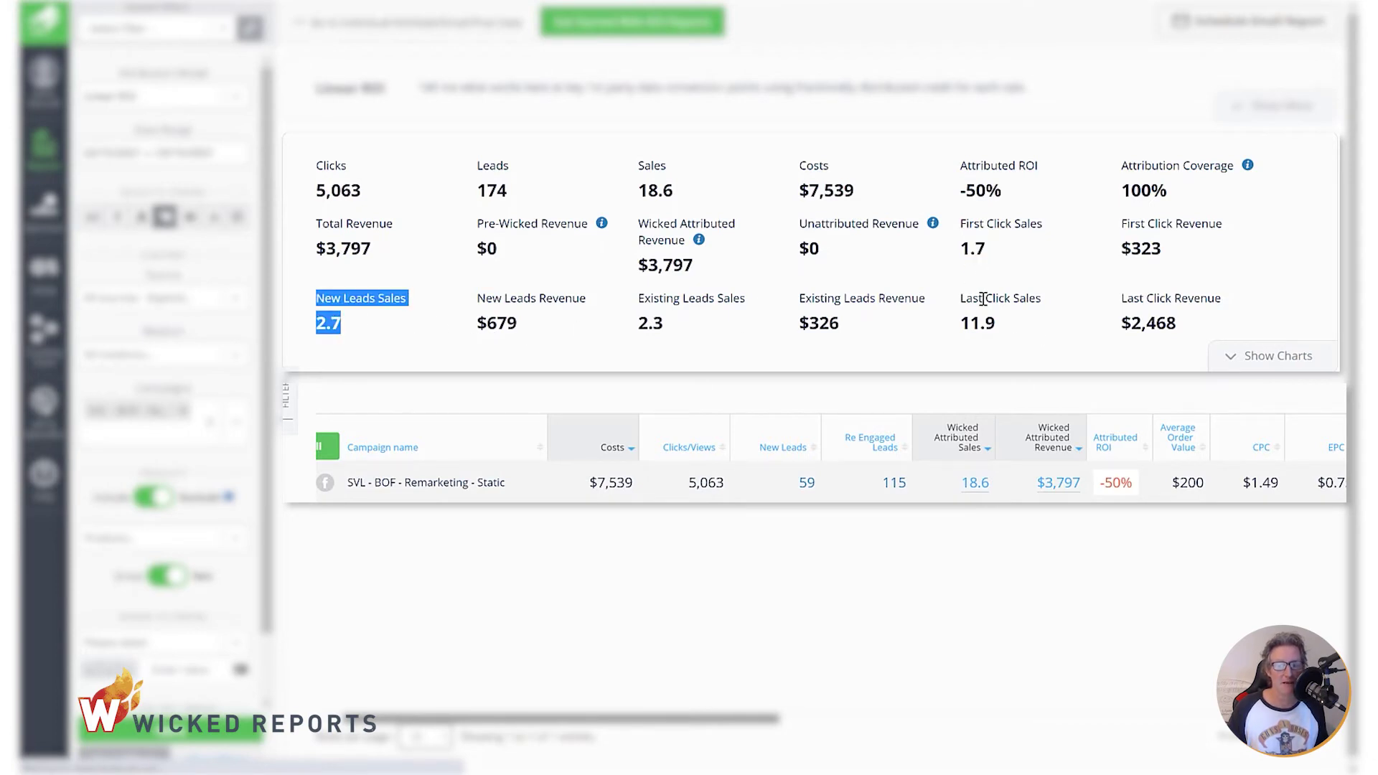
pyautogui.click(961, 298)
pyautogui.moveTo(961, 299); pyautogui.dragTo(1008, 343)
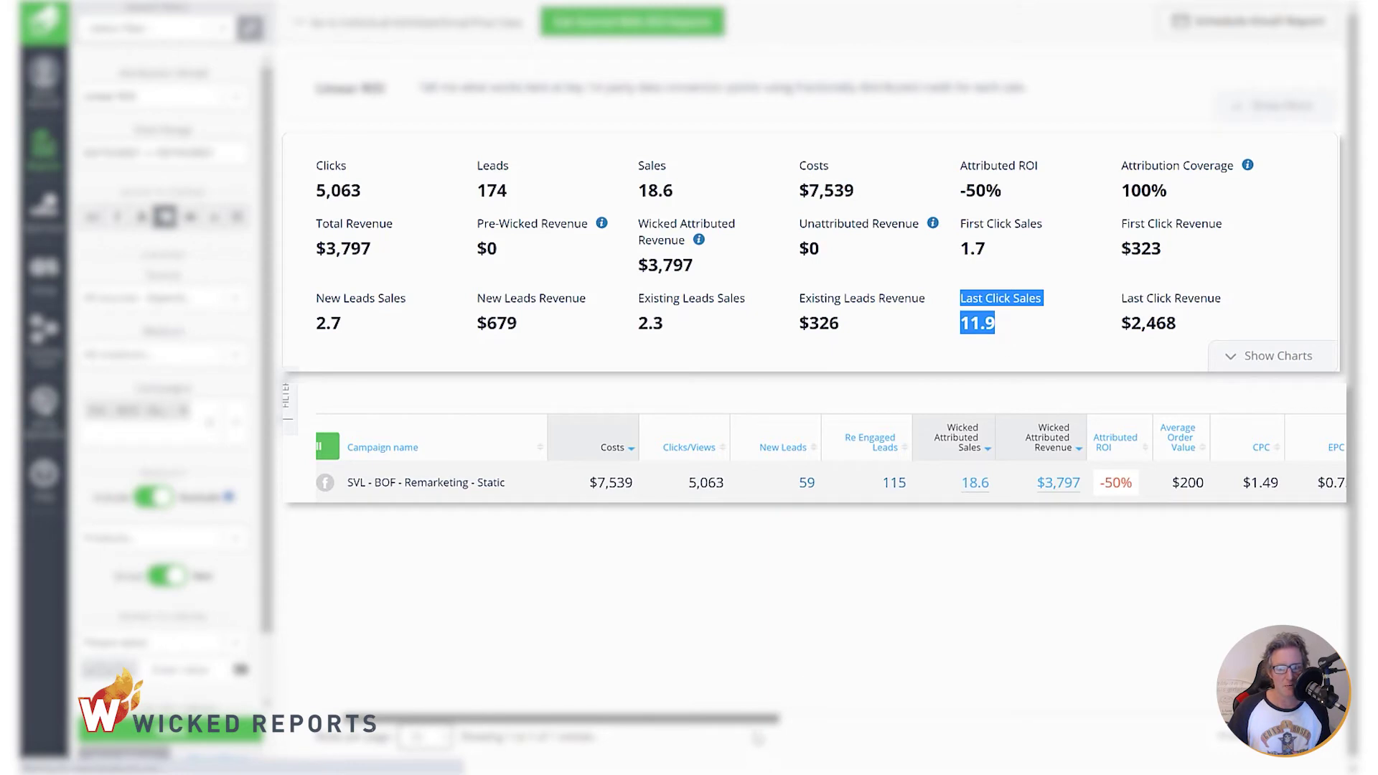
# Examine the campaign's Linear Sales & Revenue Breakdown columns in the results table
pyautogui.moveTo(755, 720); pyautogui.dragTo(1325, 724)
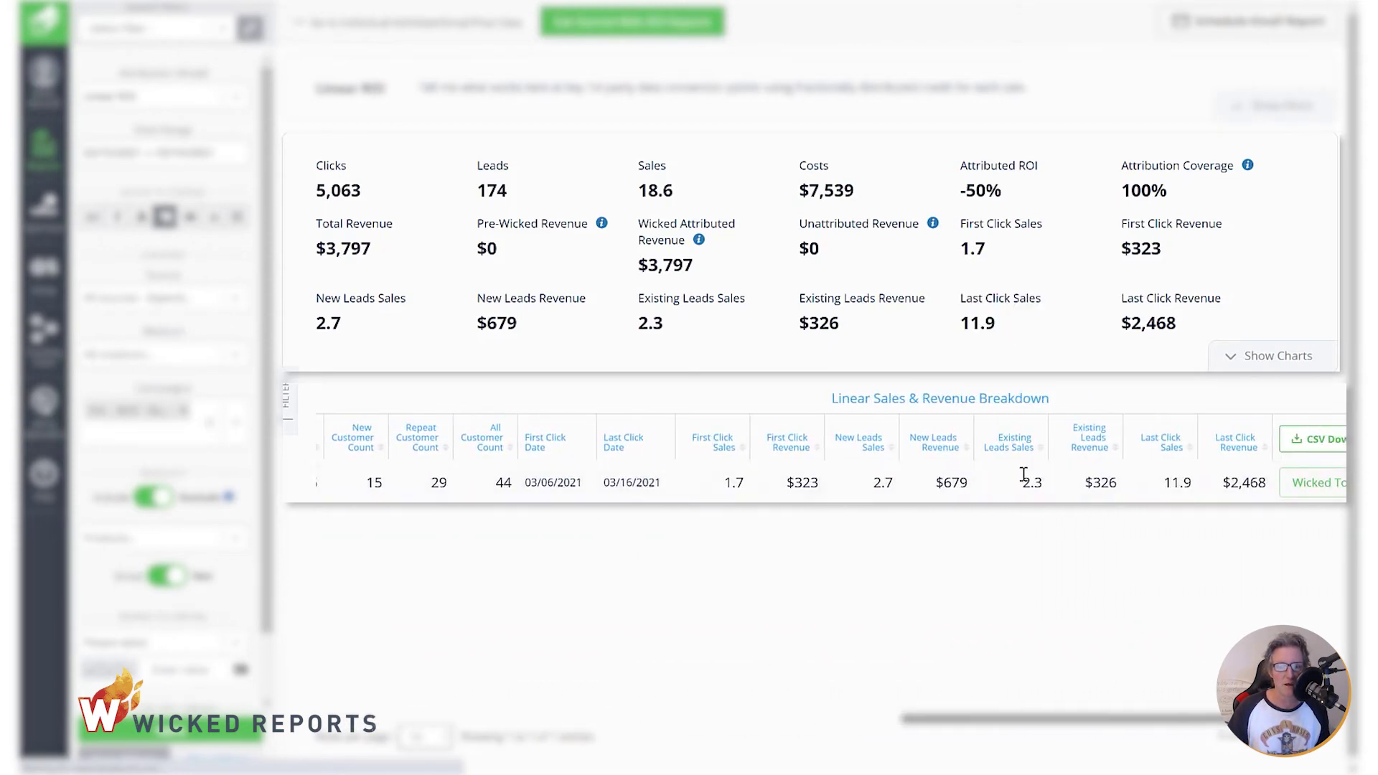
pyautogui.moveTo(836, 399); pyautogui.dragTo(1049, 406)
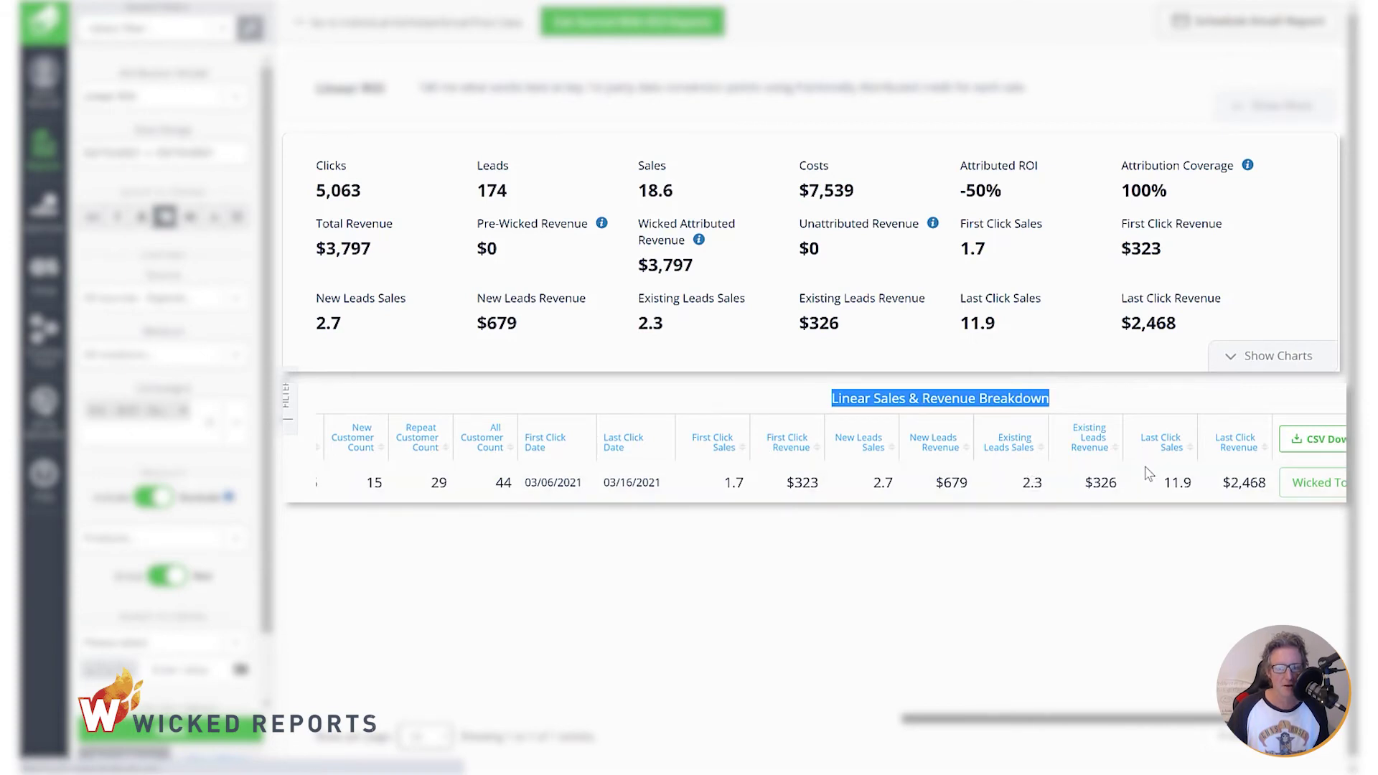
pyautogui.moveTo(1082, 718); pyautogui.dragTo(376, 689)
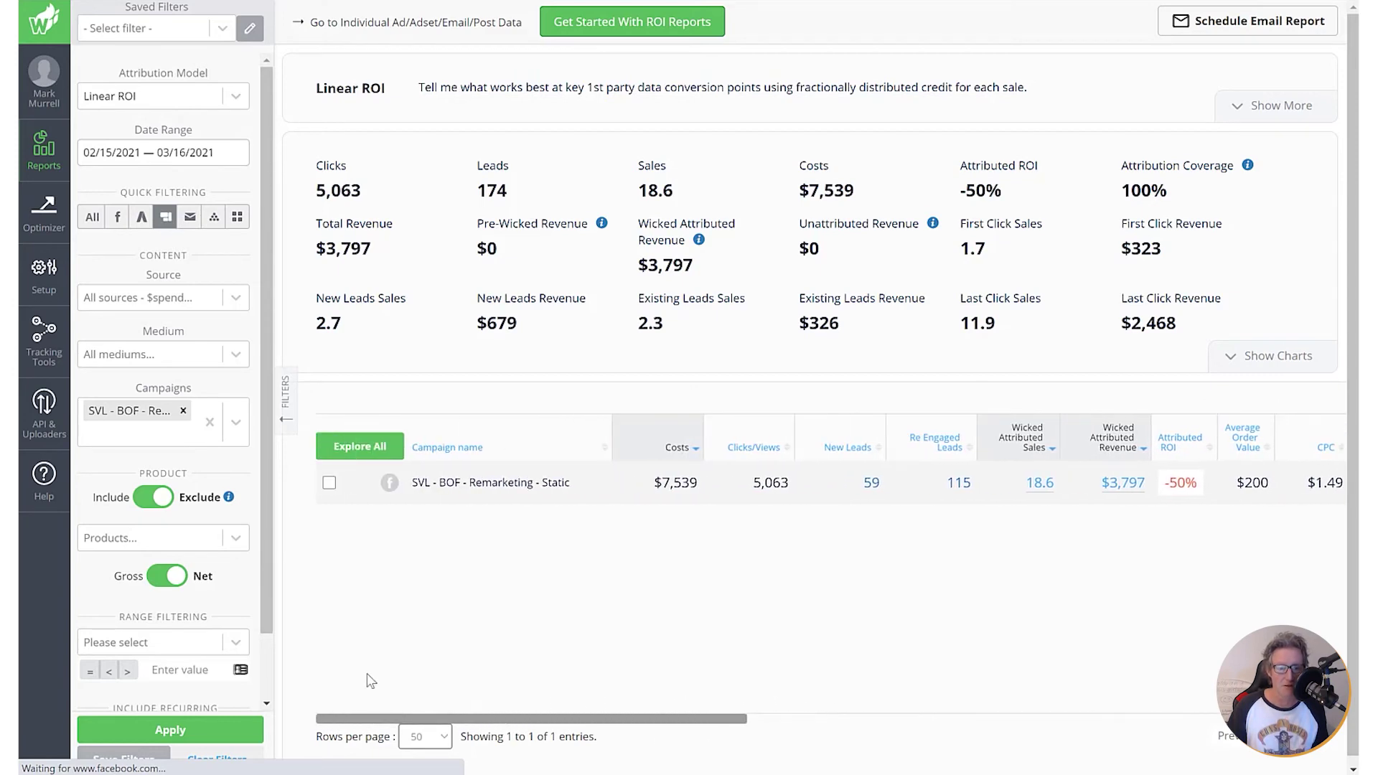
# Apply the Last Click ROI attribution model to the filtered campaign and check its attributed ROI
pyautogui.click(235, 96)
pyautogui.click(194, 352)
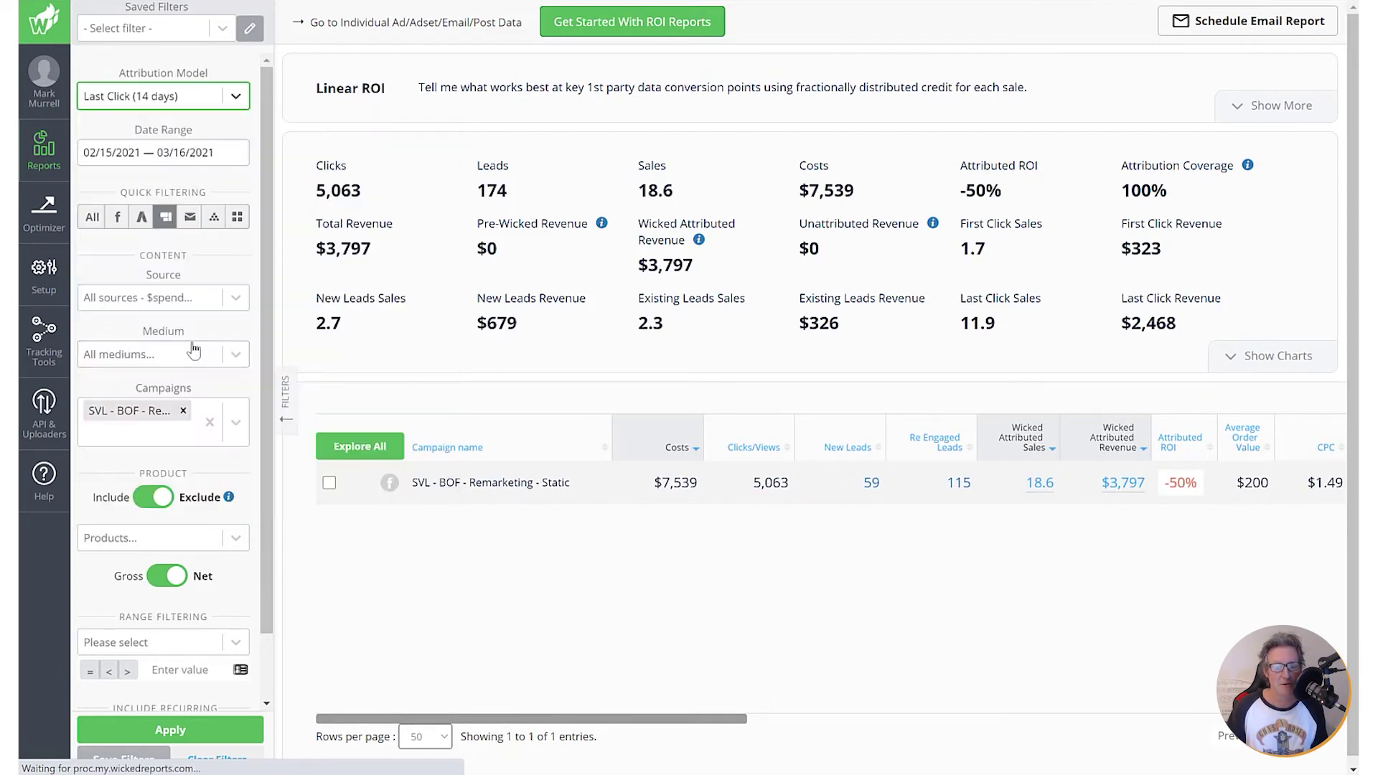
pyautogui.click(170, 730)
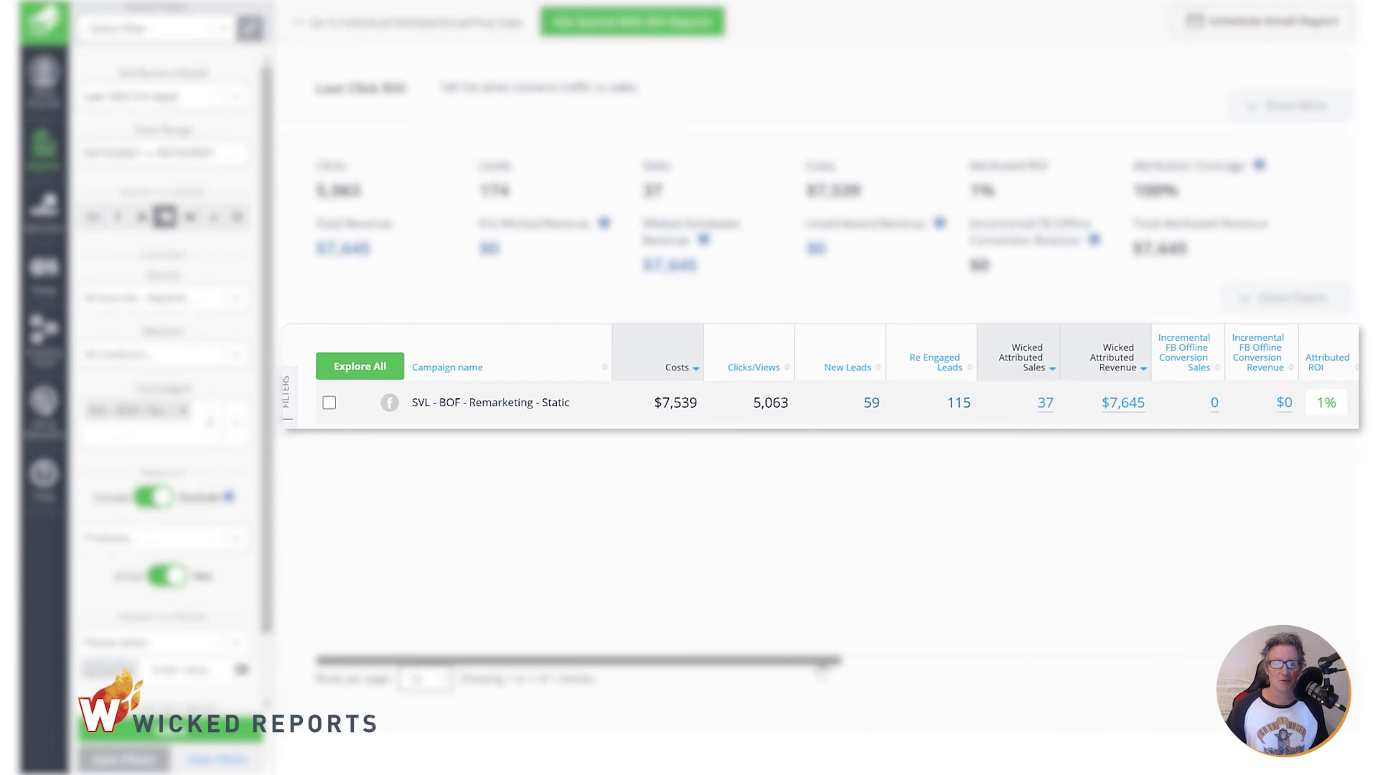
pyautogui.moveTo(1315, 400); pyautogui.dragTo(1326, 397)
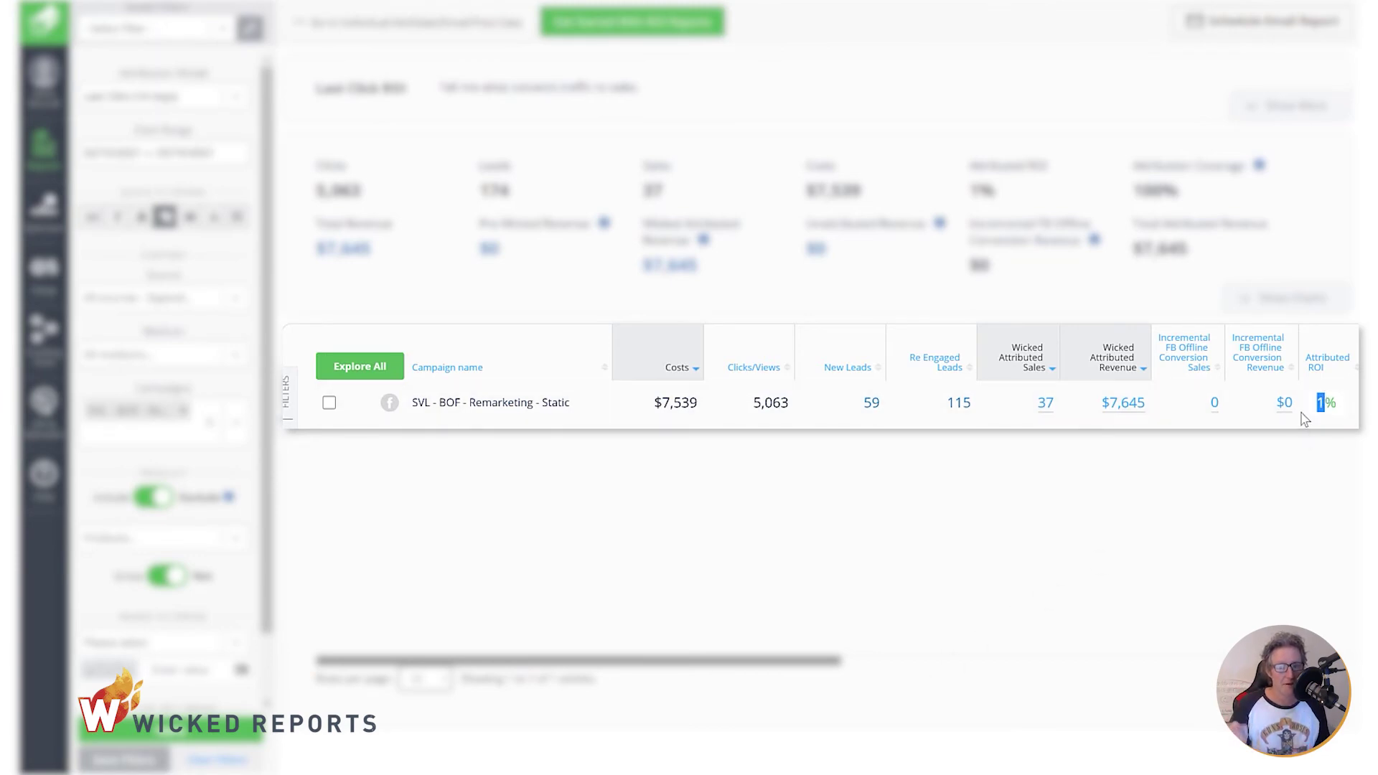
pyautogui.click(1267, 419)
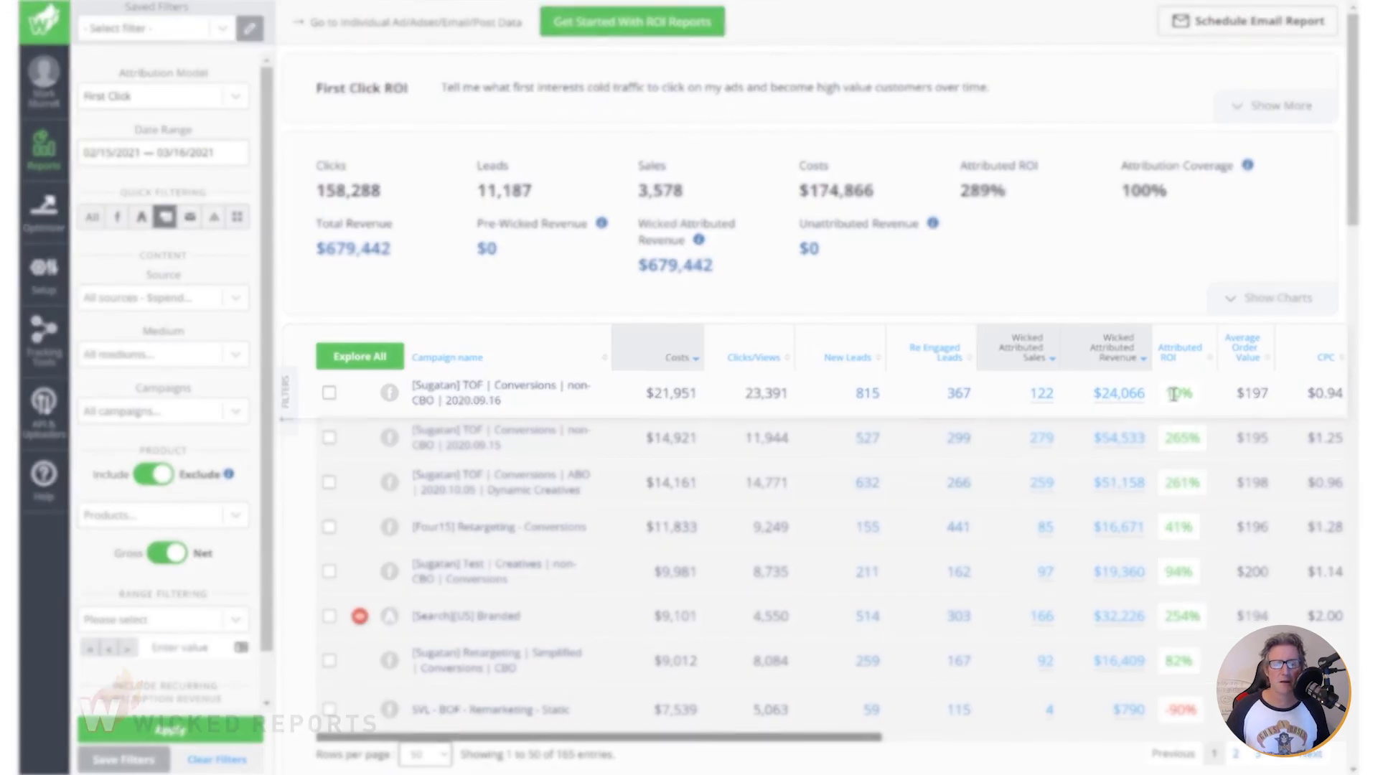
# Check the First Click attributed ROI of the [Sugatan] TOF | Conversions | non-CBO | 2020.09.16 campaign
pyautogui.moveTo(1166, 394); pyautogui.dragTo(1190, 395)
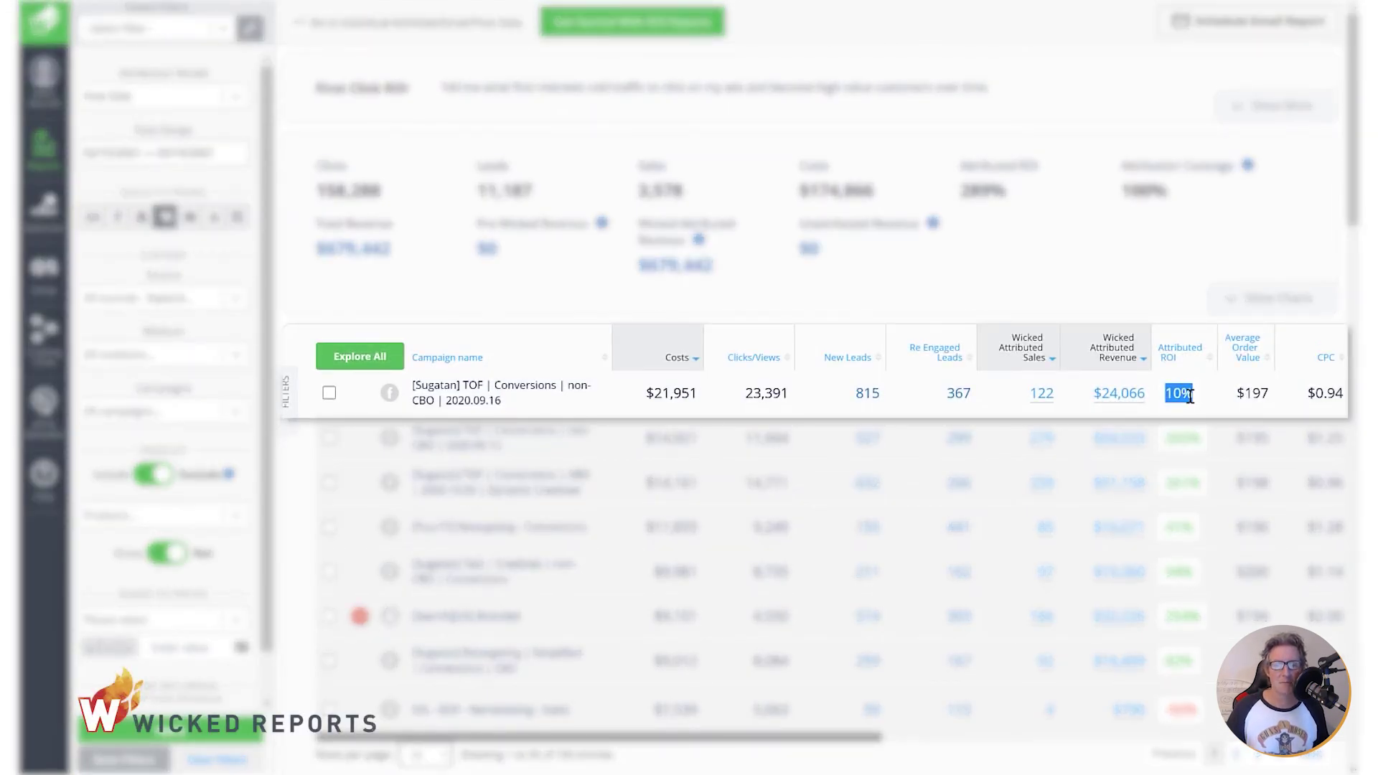
pyautogui.click(1003, 404)
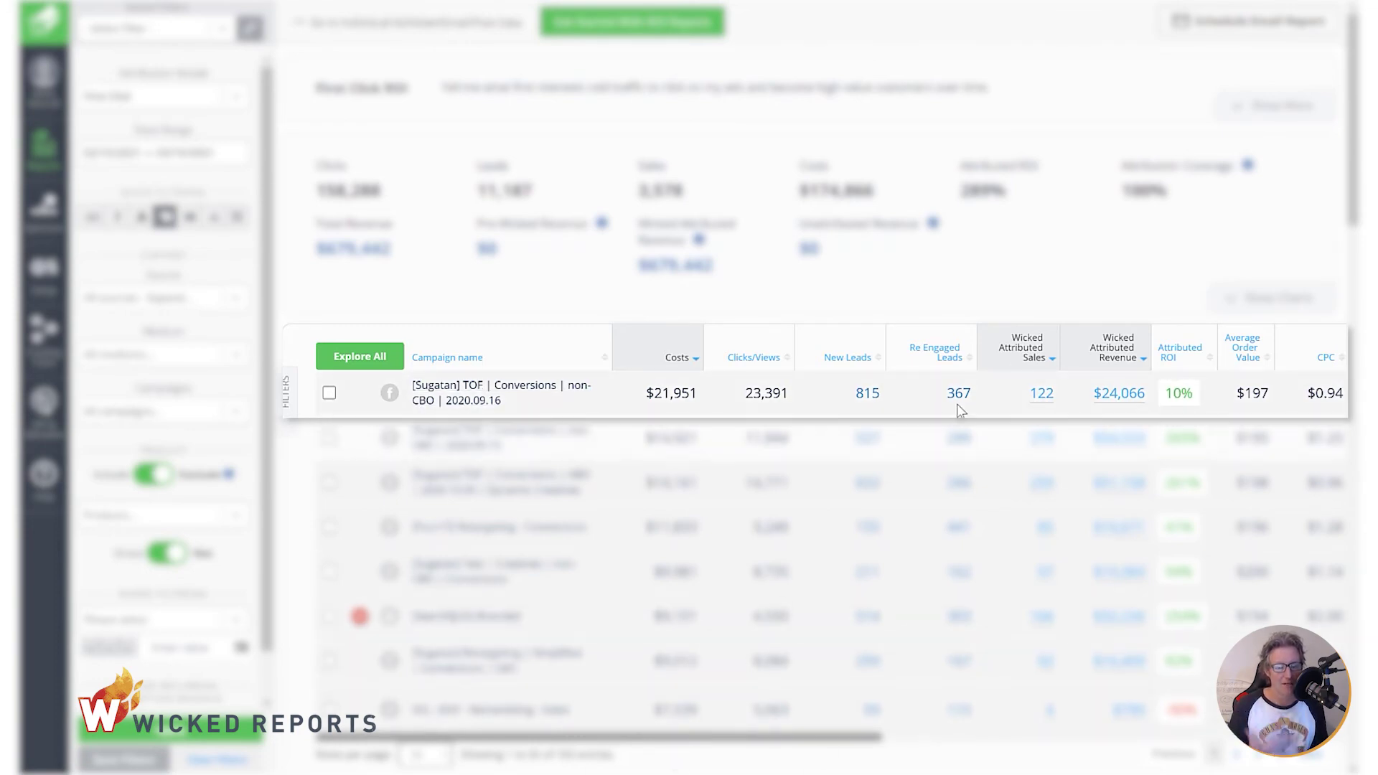
pyautogui.moveTo(1194, 396); pyautogui.dragTo(1163, 396)
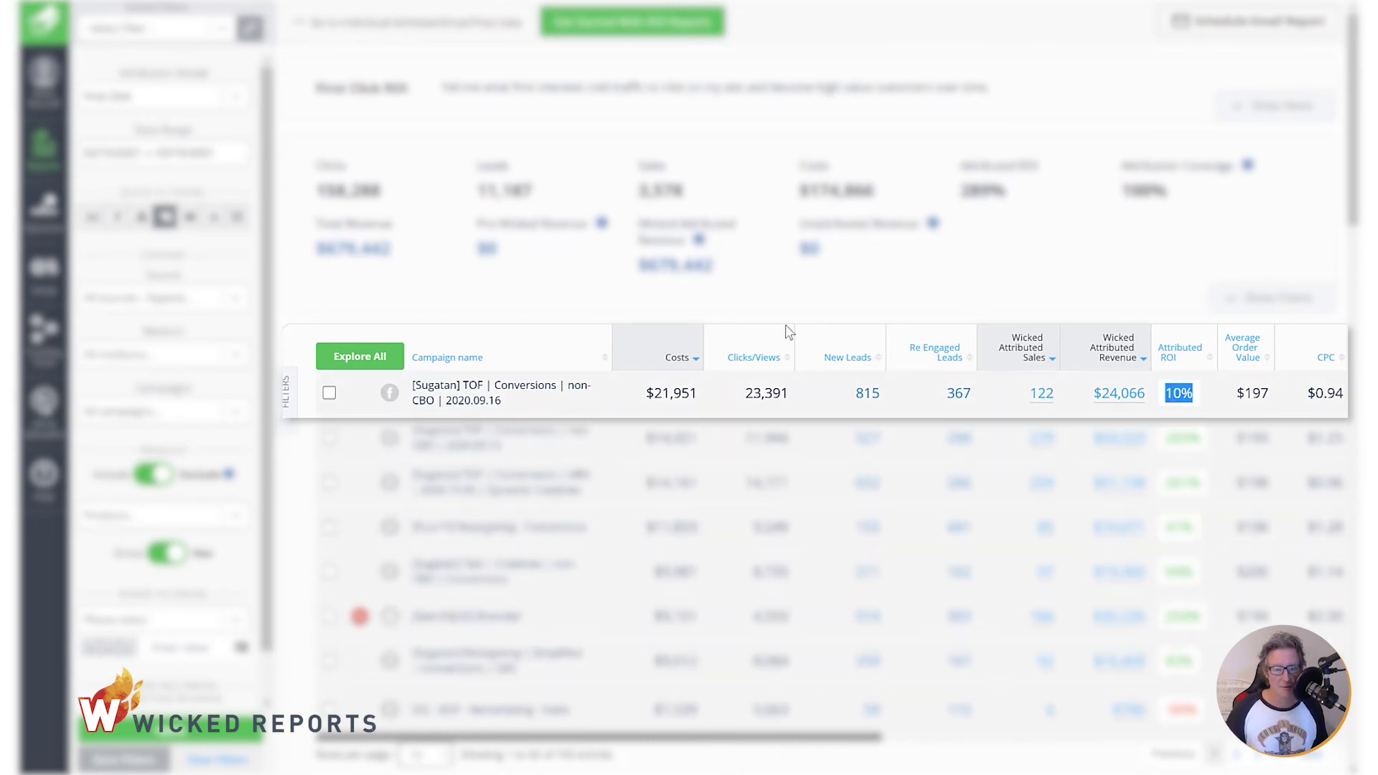
# Filter the ROI report to [Sugatan] TOF | Conversions | non-CBO | 2020.09.16 and apply the Linear ROI attribution model
pyautogui.click(600, 393)
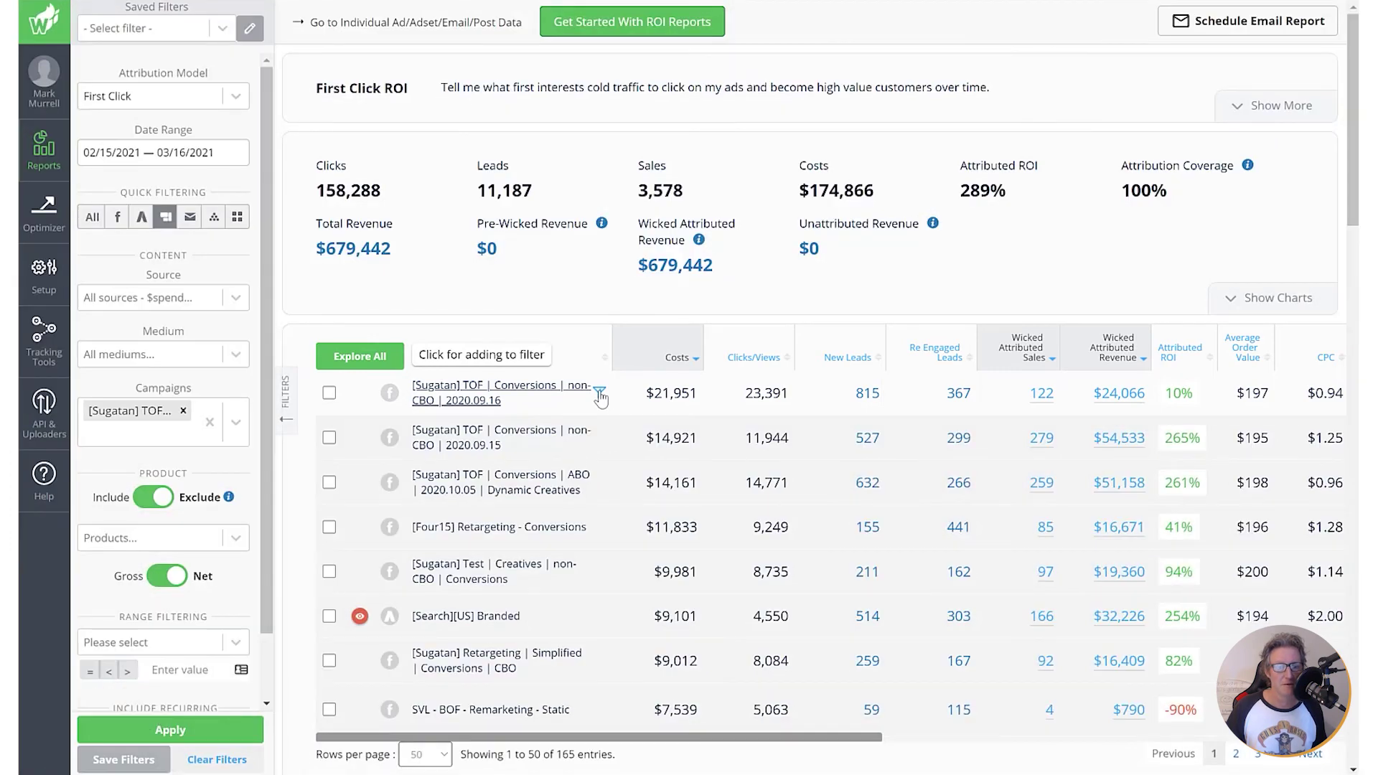
pyautogui.click(237, 97)
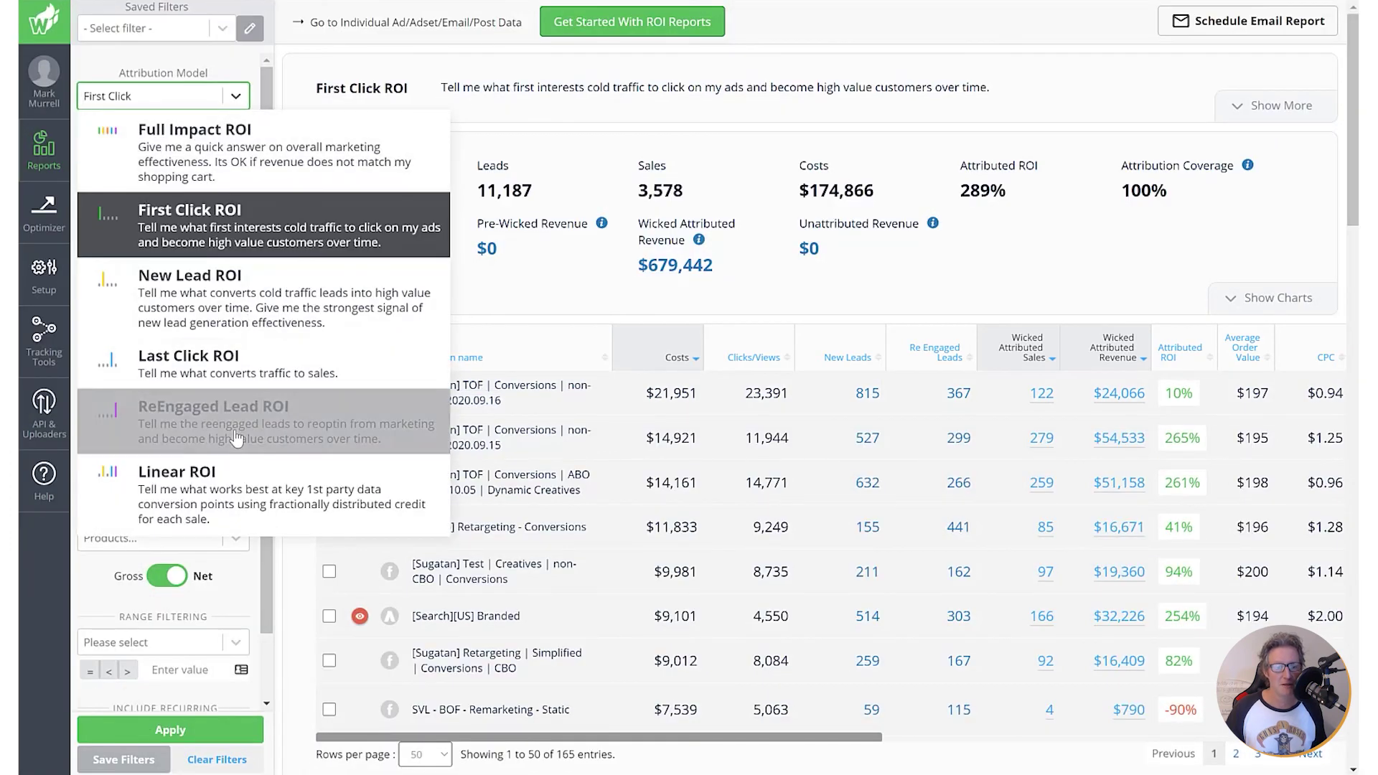
pyautogui.click(231, 476)
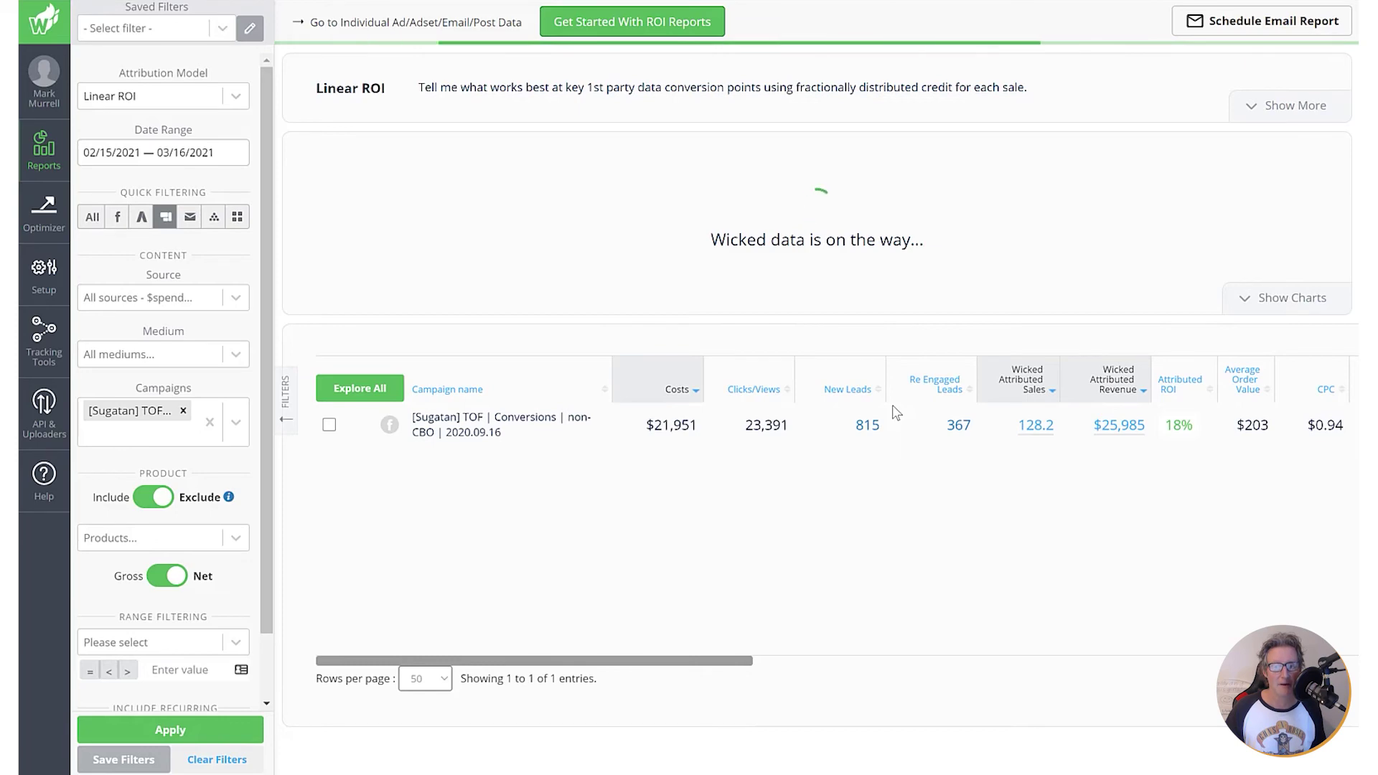
# Compare the [Sugatan] campaign's First Click, New Leads and Last Click sales, and check its linear attributed ROI
pyautogui.moveTo(960, 247); pyautogui.dragTo(970, 249)
pyautogui.moveTo(317, 323); pyautogui.dragTo(340, 323)
pyautogui.moveTo(962, 323); pyautogui.dragTo(983, 324)
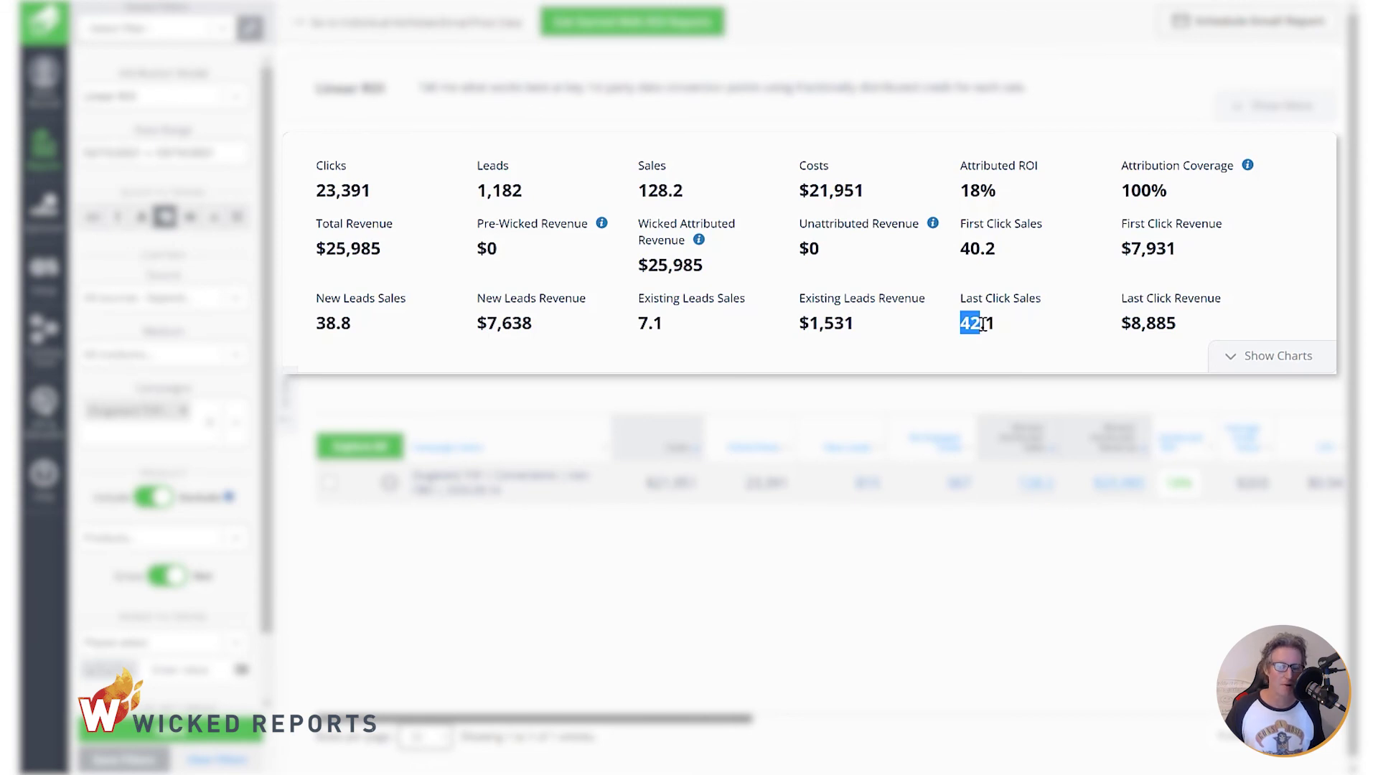
pyautogui.moveTo(1164, 482); pyautogui.dragTo(1193, 494)
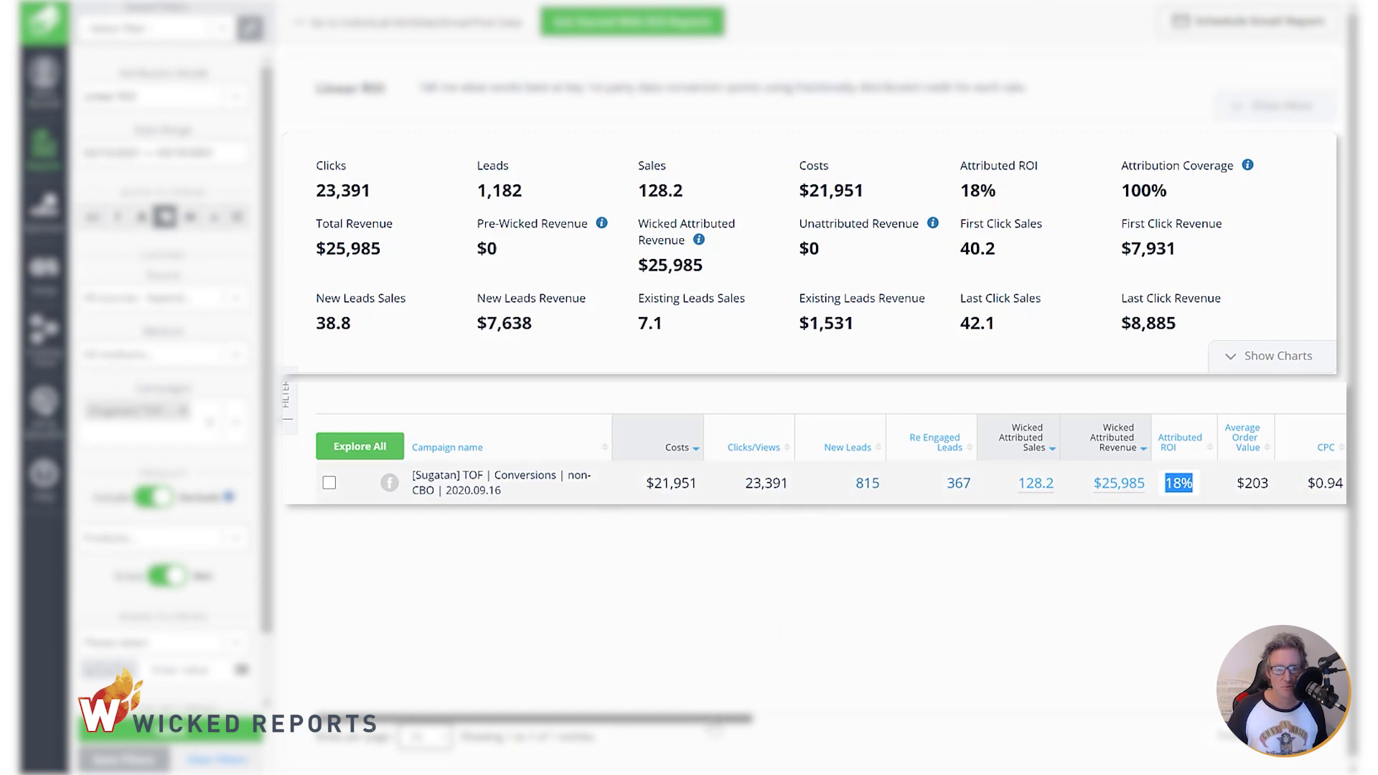
# Check the [Sugatan] campaign's First Click Date and Last Click Date in the results table
pyautogui.moveTo(714, 720); pyautogui.dragTo(1070, 744)
pyautogui.moveTo(976, 484); pyautogui.dragTo(1117, 495)
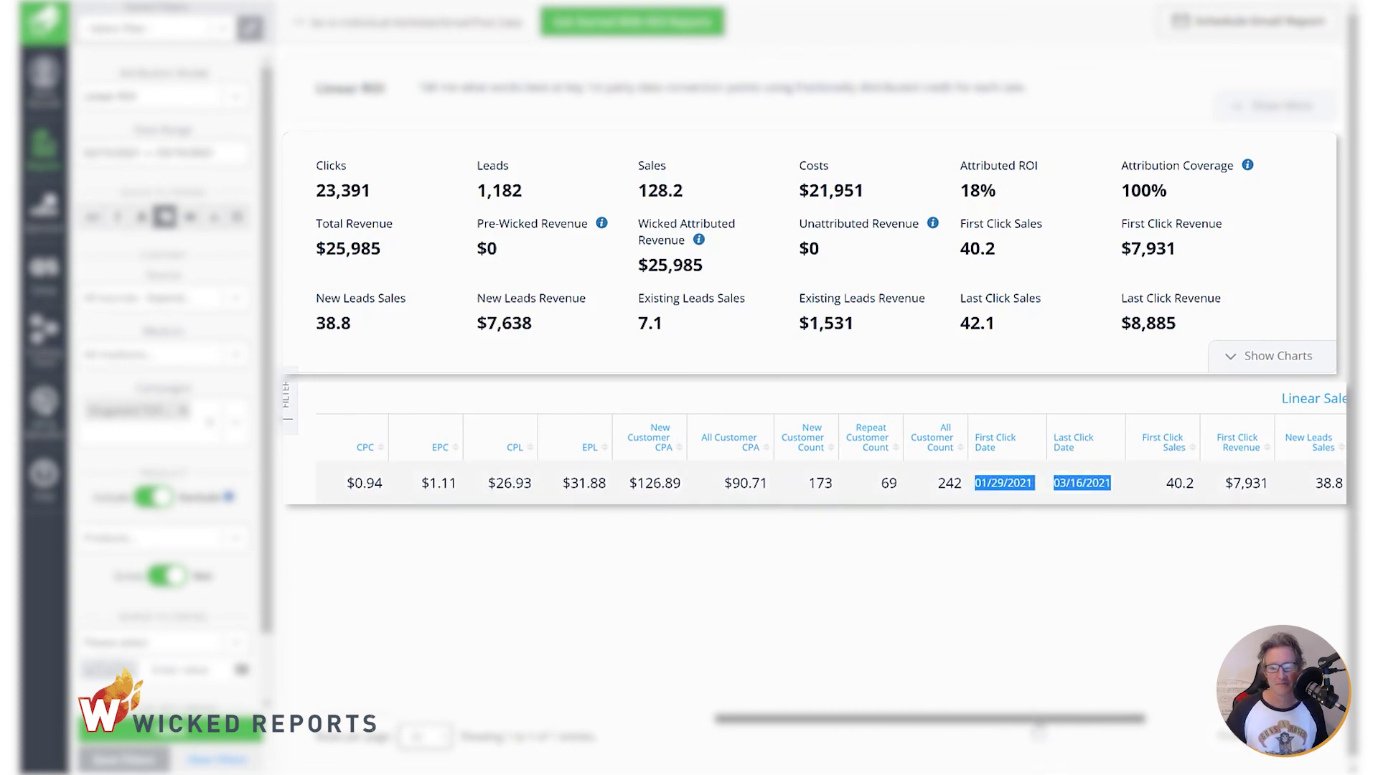
pyautogui.moveTo(1035, 723); pyautogui.dragTo(631, 718)
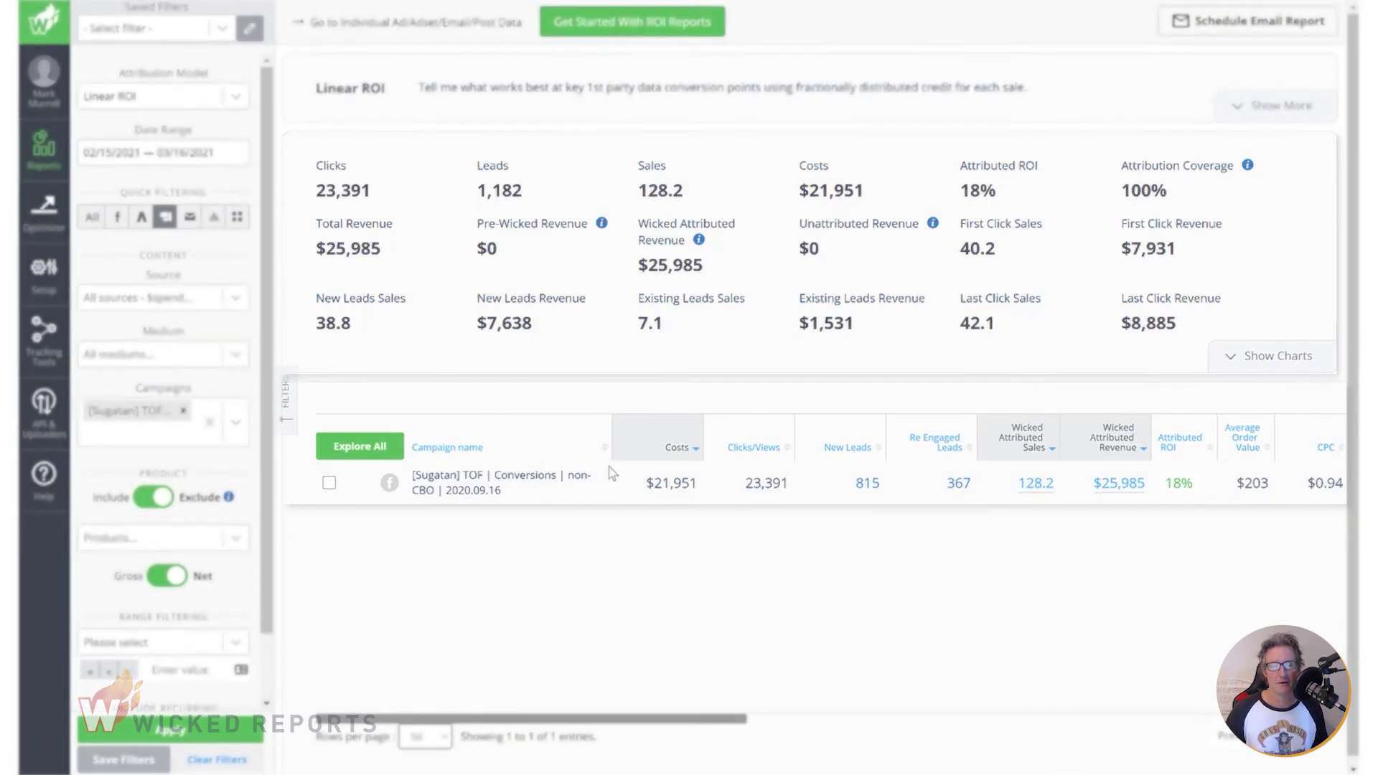